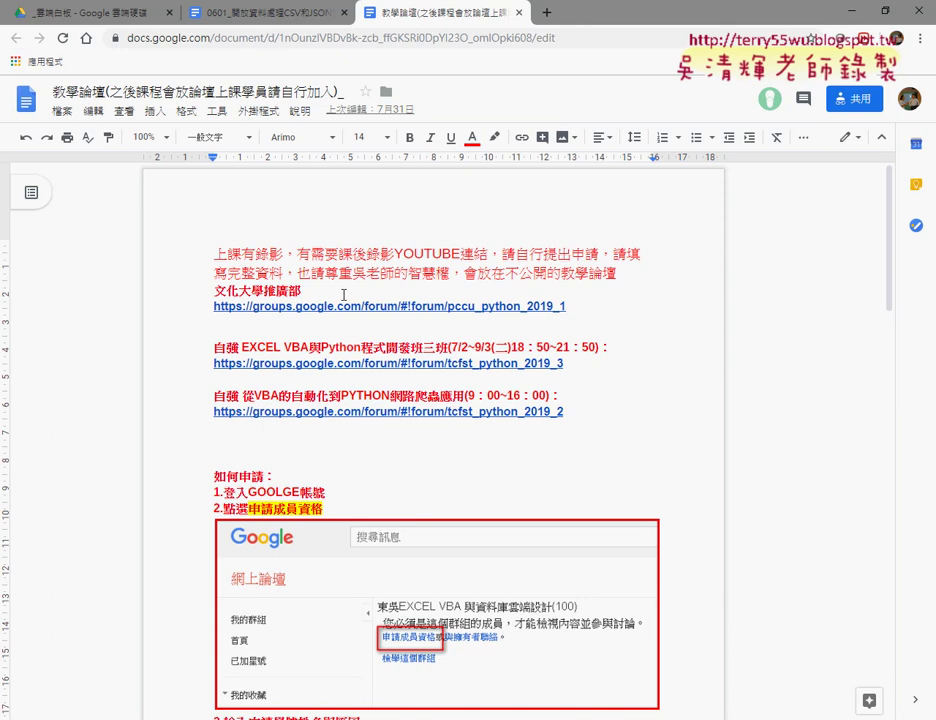
# Step: Follow the tcfst_python_2019_3 link in the notes to its Google Groups forum in a new tab
pyautogui.click(338, 363)
pyautogui.click(326, 389)
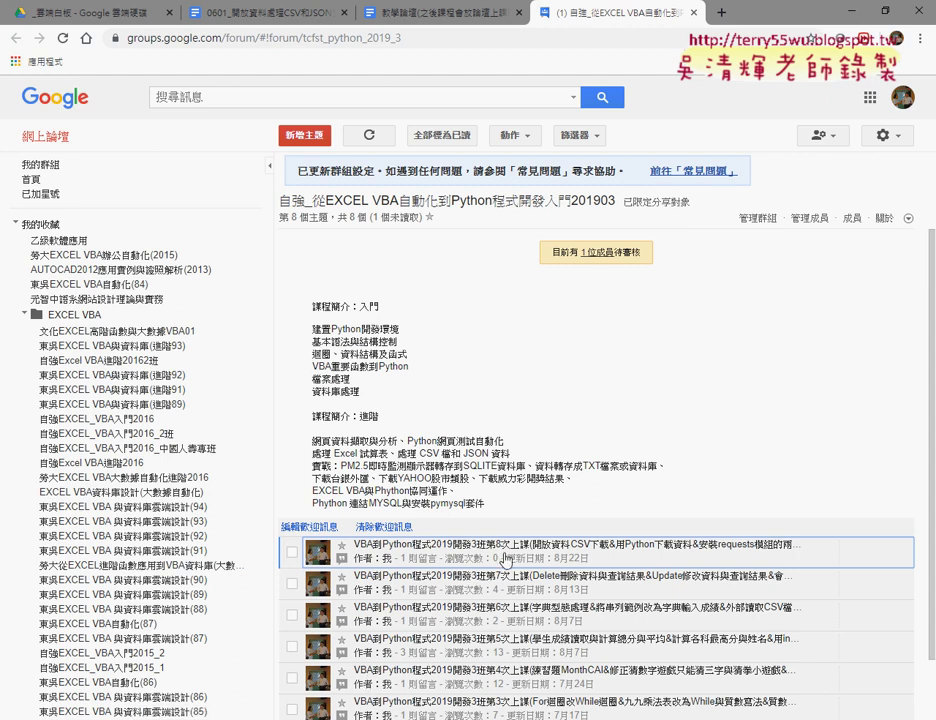
# Step: Read the class 8 post, marking 開放資料CSV下載 and requests, then return to the Drive folder
pyautogui.click(505, 556)
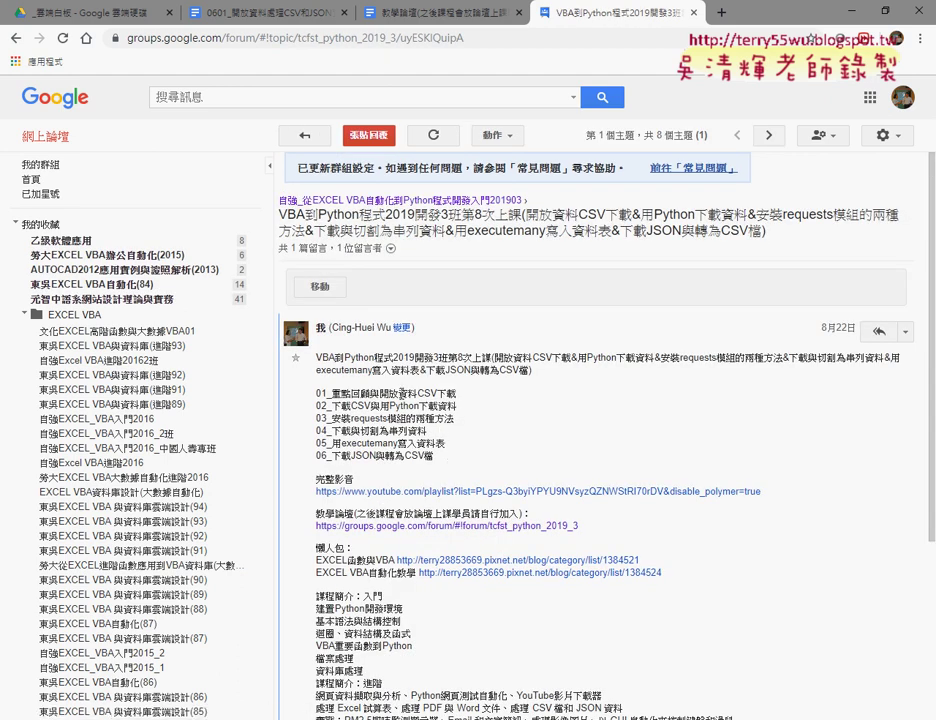
pyautogui.moveTo(380, 394); pyautogui.dragTo(455, 393)
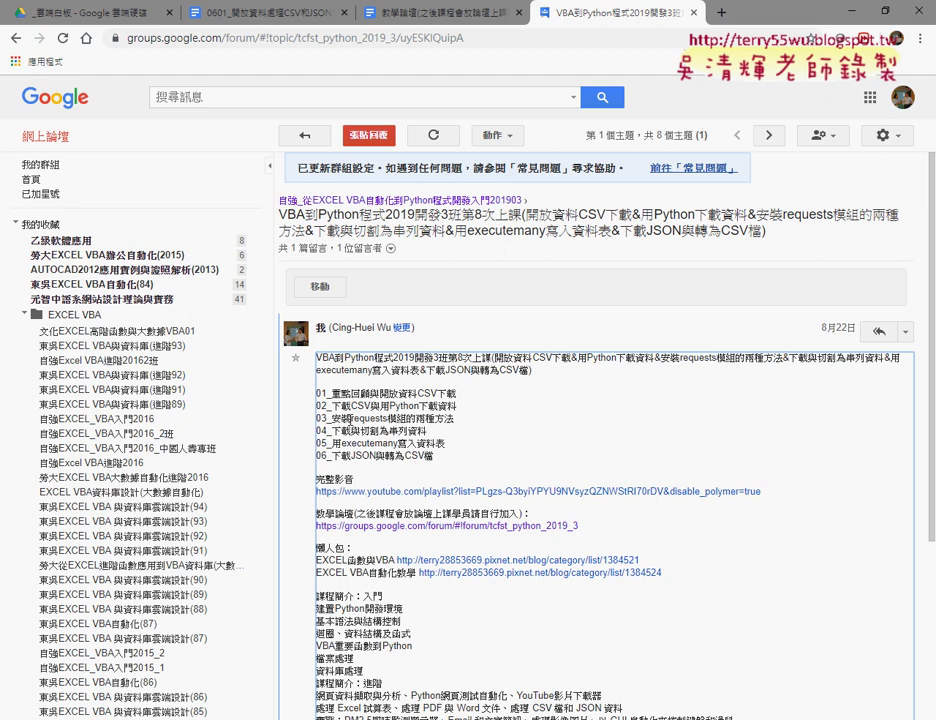
pyautogui.doubleClick(370, 418)
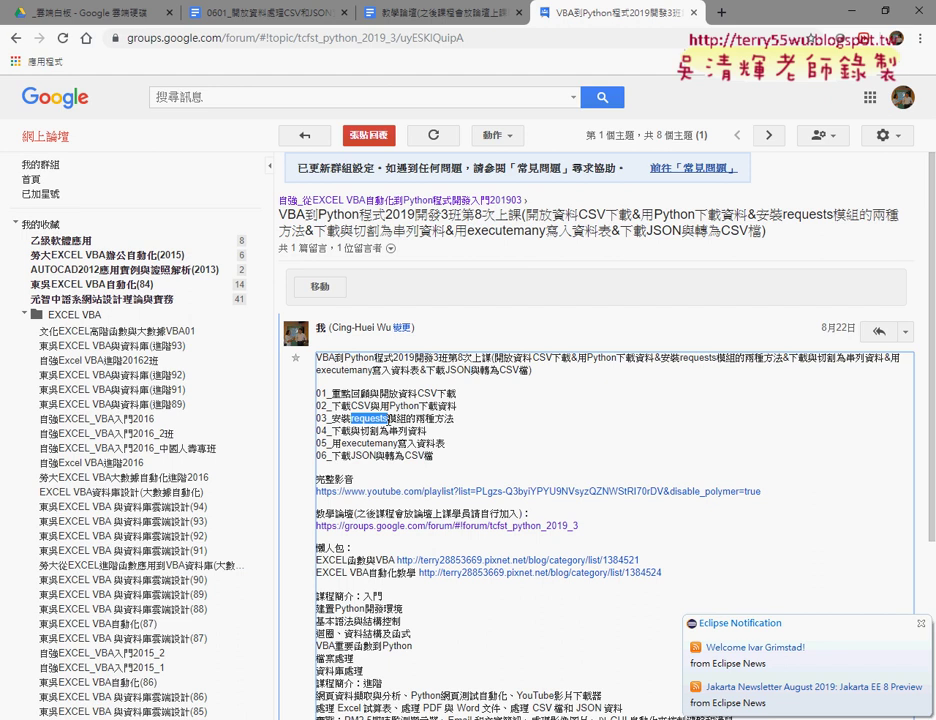
pyautogui.click(88, 15)
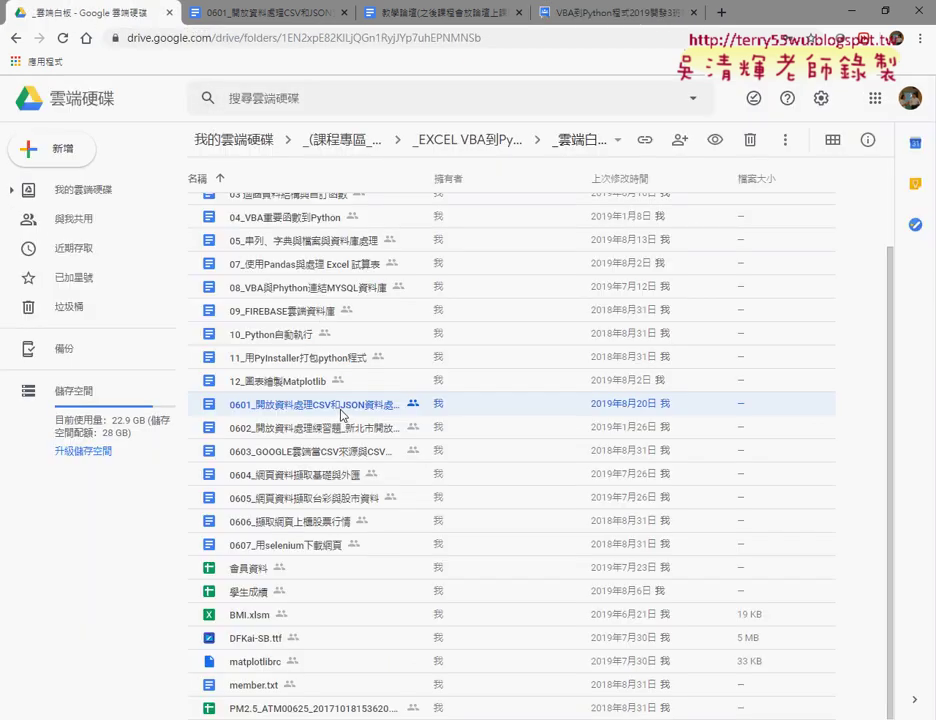
# Step: Switch to the 0601 CSV and JSON notes and scroll to the pip install requests instructions
pyautogui.click(265, 12)
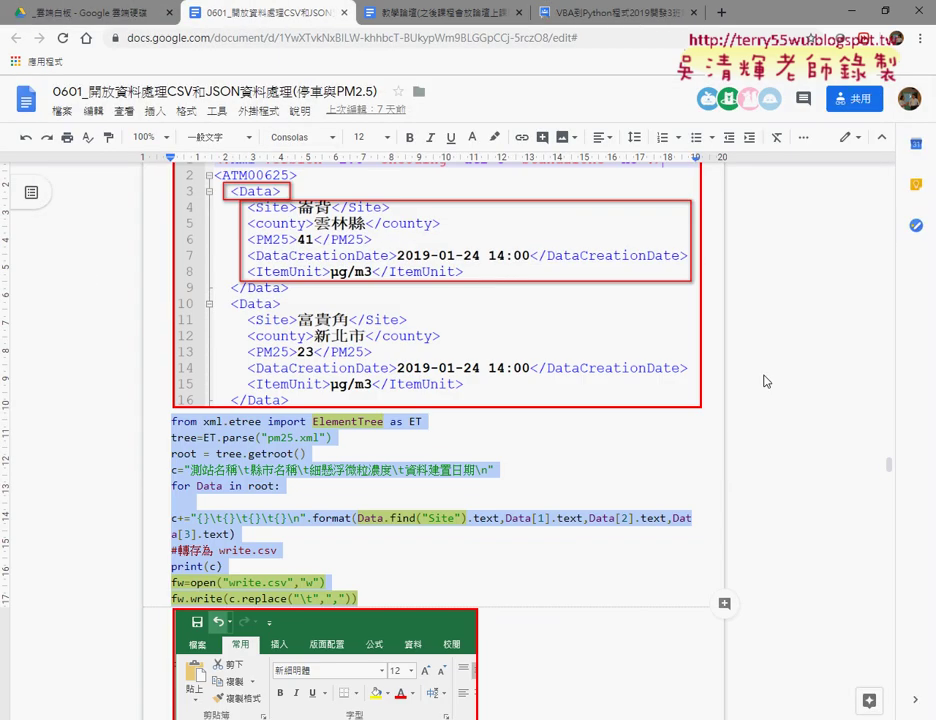
pyautogui.moveTo(888, 465); pyautogui.dragTo(906, 172)
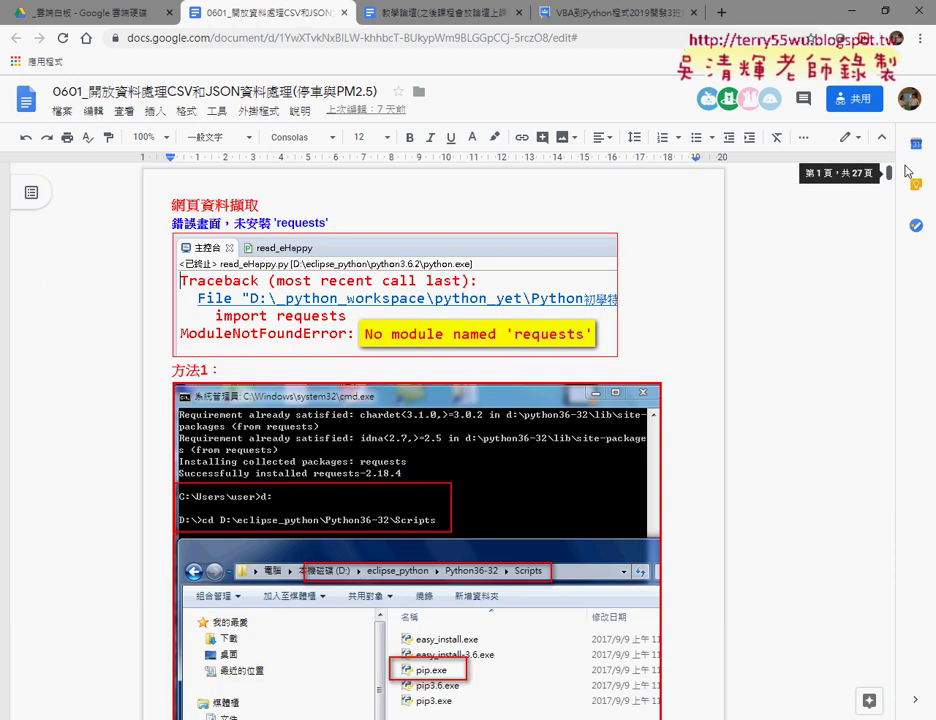
pyautogui.scroll(-2, 290, 222)
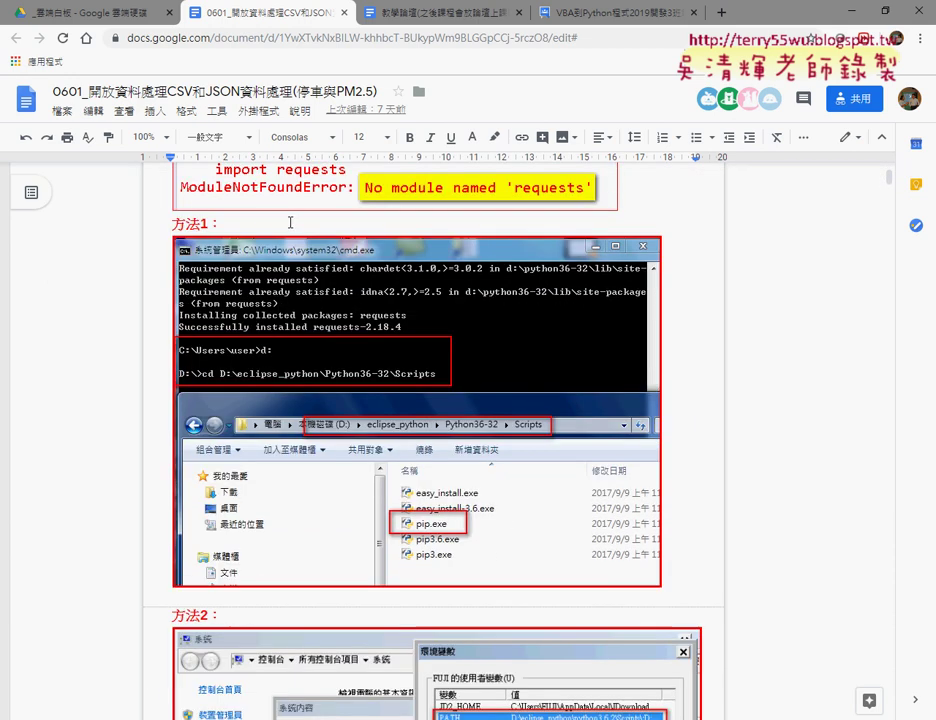
pyautogui.scroll(-2, 290, 222)
pyautogui.scroll(2, 300, 330)
pyautogui.scroll(-1, 400, 300)
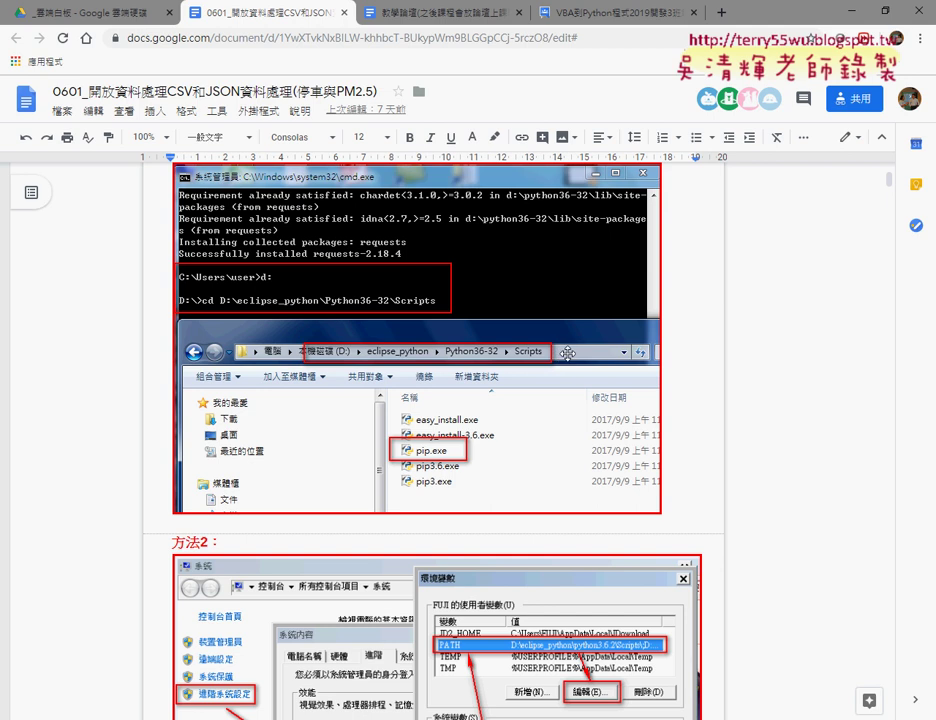
pyautogui.scroll(-3, 418, 307)
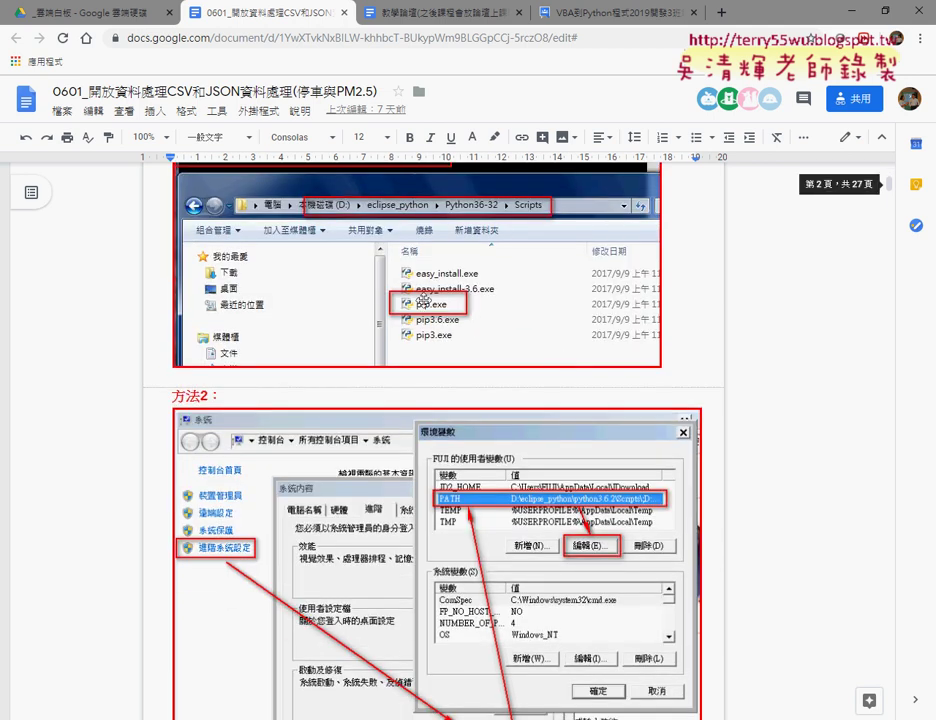
pyautogui.scroll(-2, 418, 254)
pyautogui.scroll(-2, 420, 256)
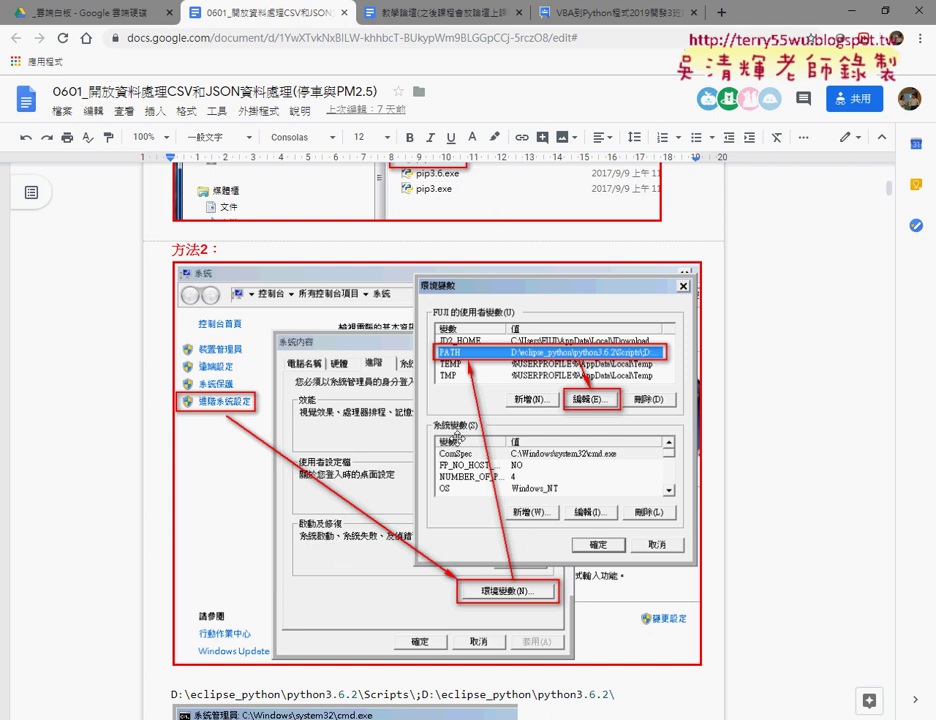
pyautogui.scroll(4, 456, 437)
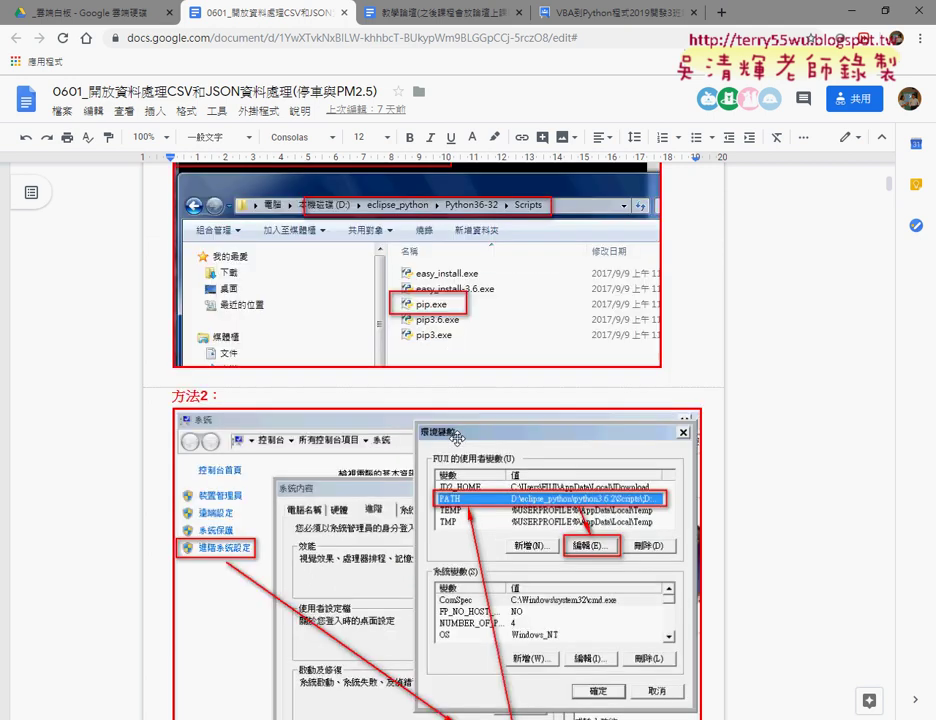
pyautogui.scroll(3, 456, 437)
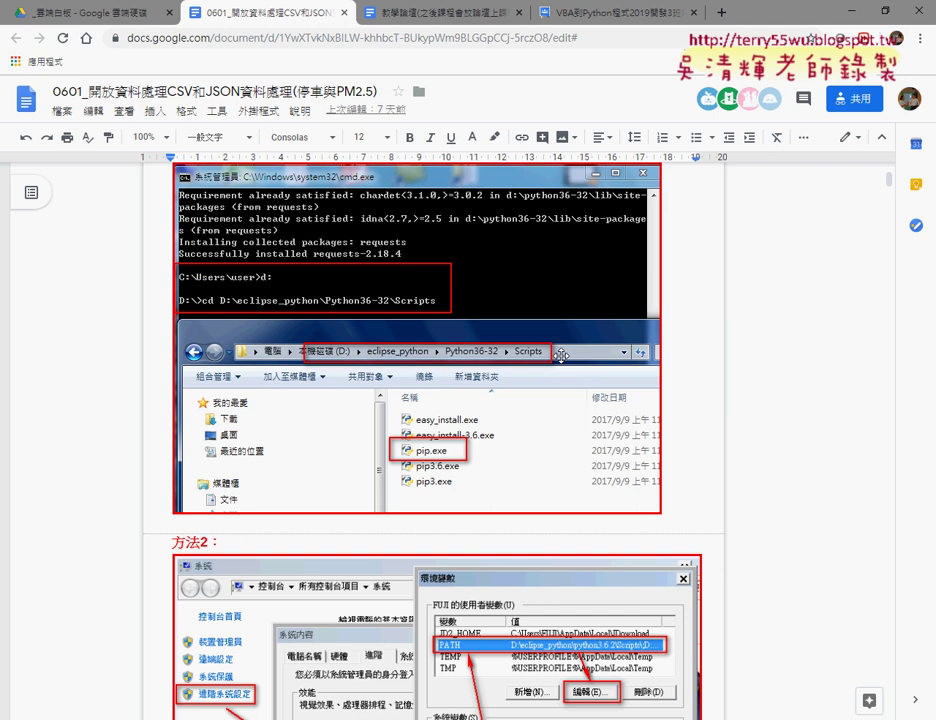
pyautogui.scroll(-2, 457, 418)
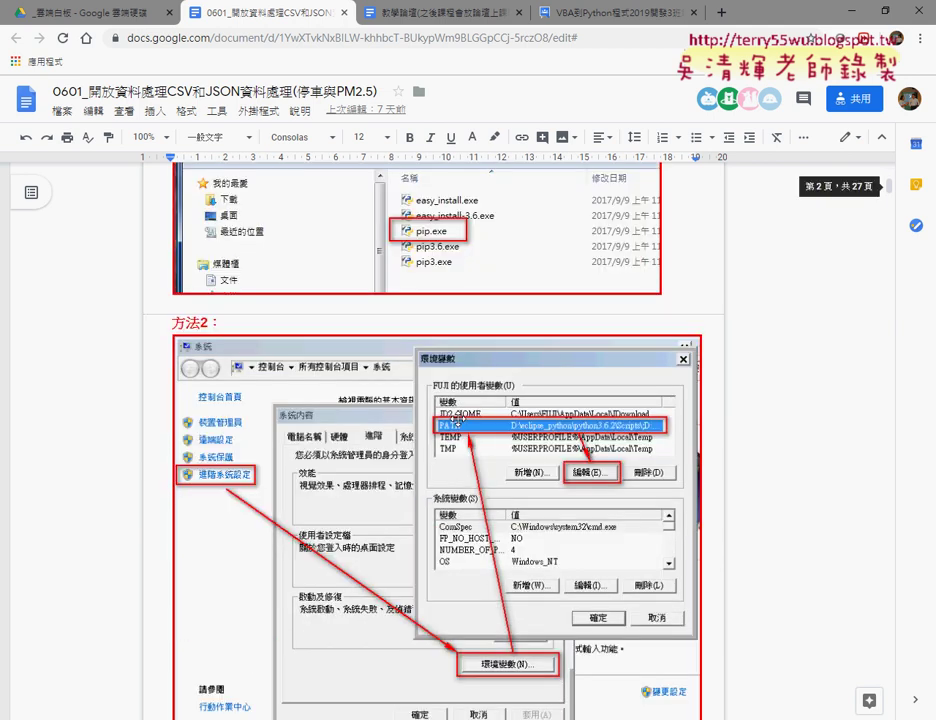
pyautogui.scroll(-2, 457, 418)
pyautogui.scroll(-2, 457, 418)
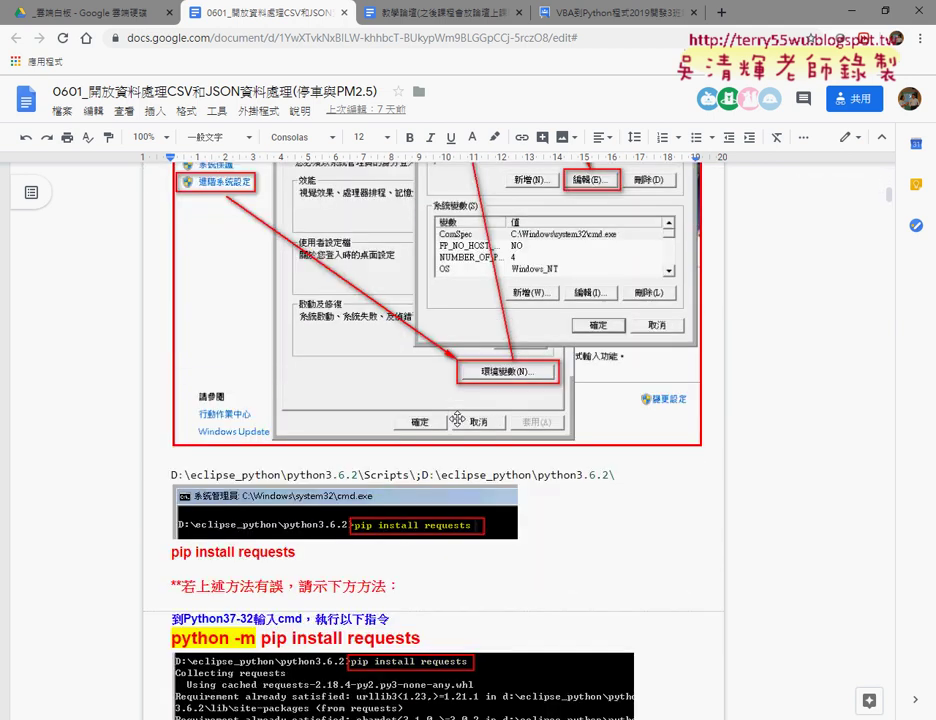
pyautogui.scroll(-2, 457, 418)
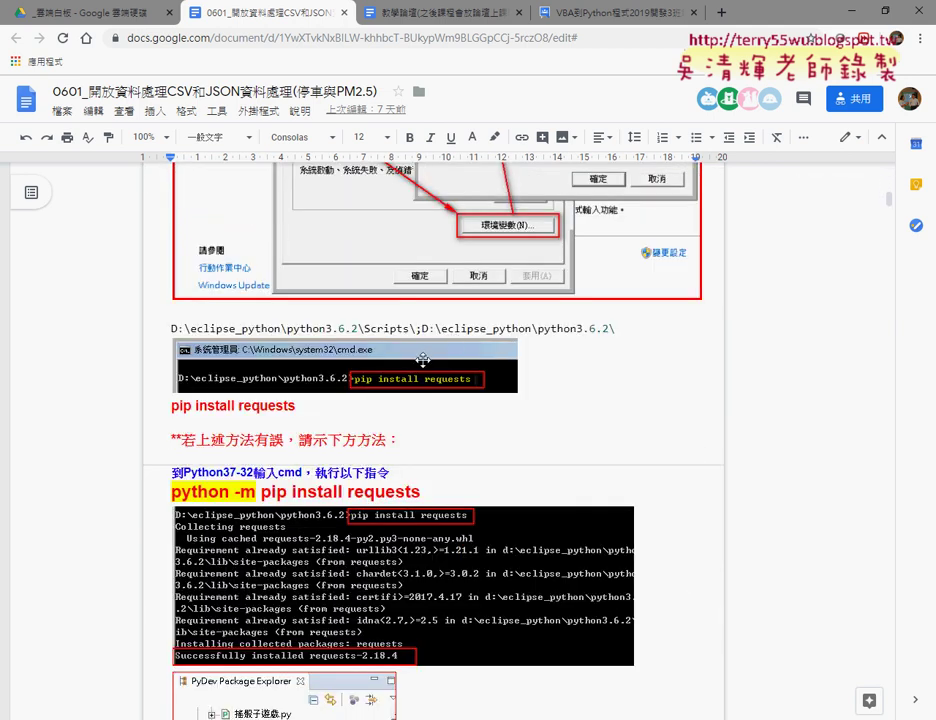
pyautogui.scroll(-1, 178, 330)
pyautogui.moveTo(174, 331)
pyautogui.mouseDown()
pyautogui.moveTo(306, 345)
pyautogui.moveTo(306, 333)
pyautogui.mouseUp()
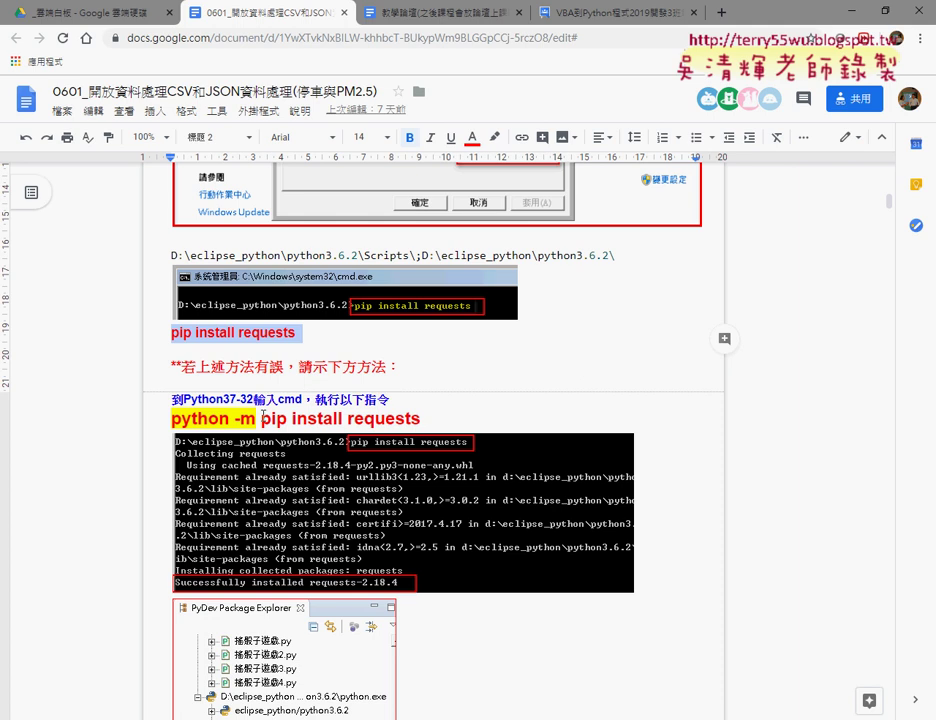
pyautogui.moveTo(262, 418); pyautogui.dragTo(421, 418)
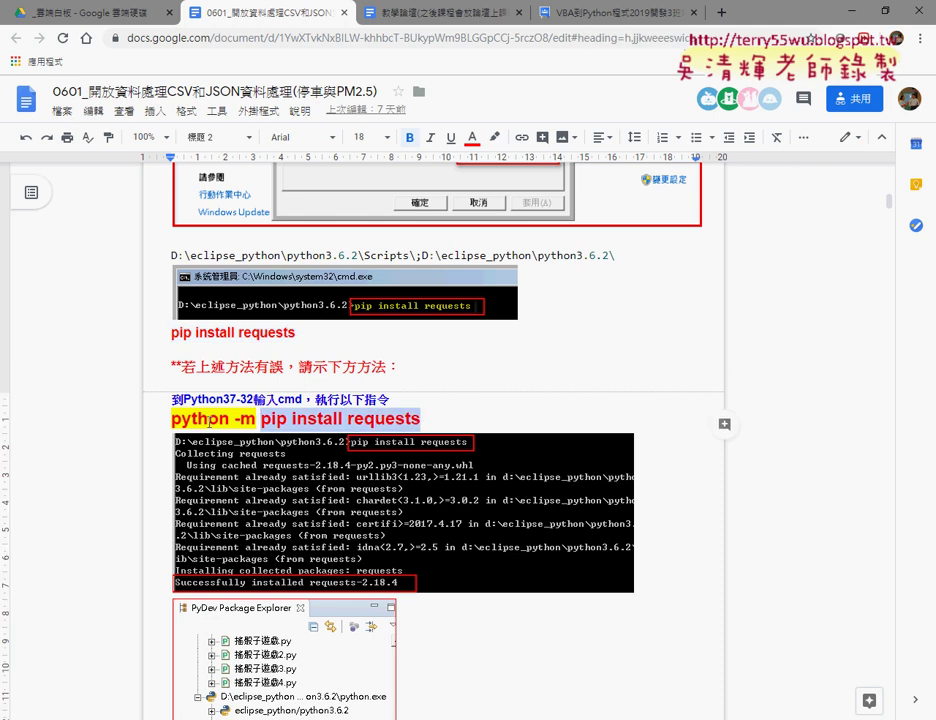
pyautogui.moveTo(171, 419); pyautogui.dragTo(256, 419)
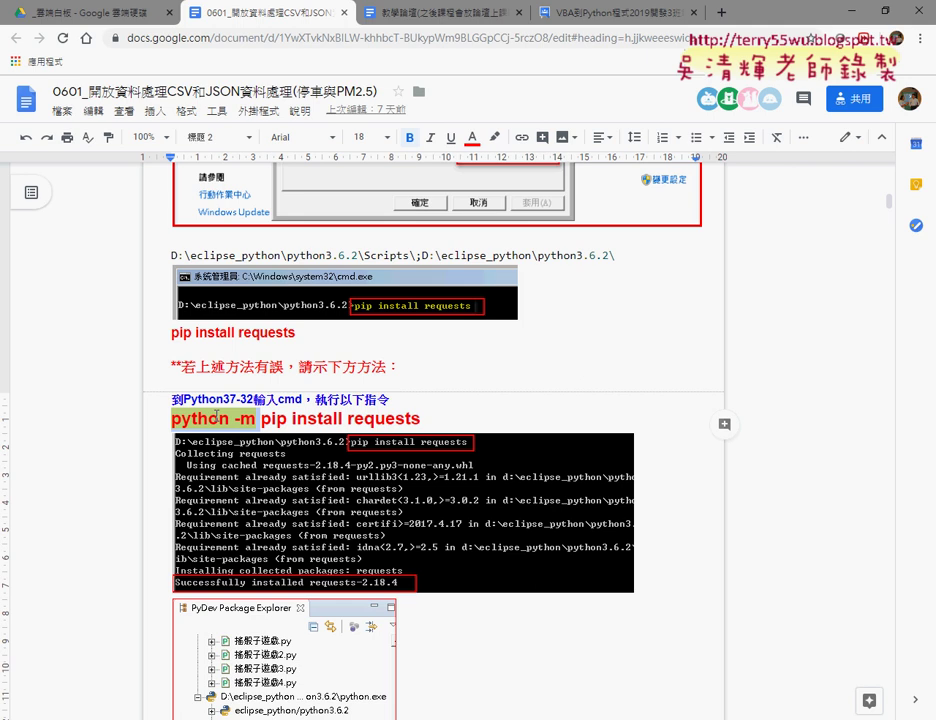
pyautogui.scroll(-3, 284, 425)
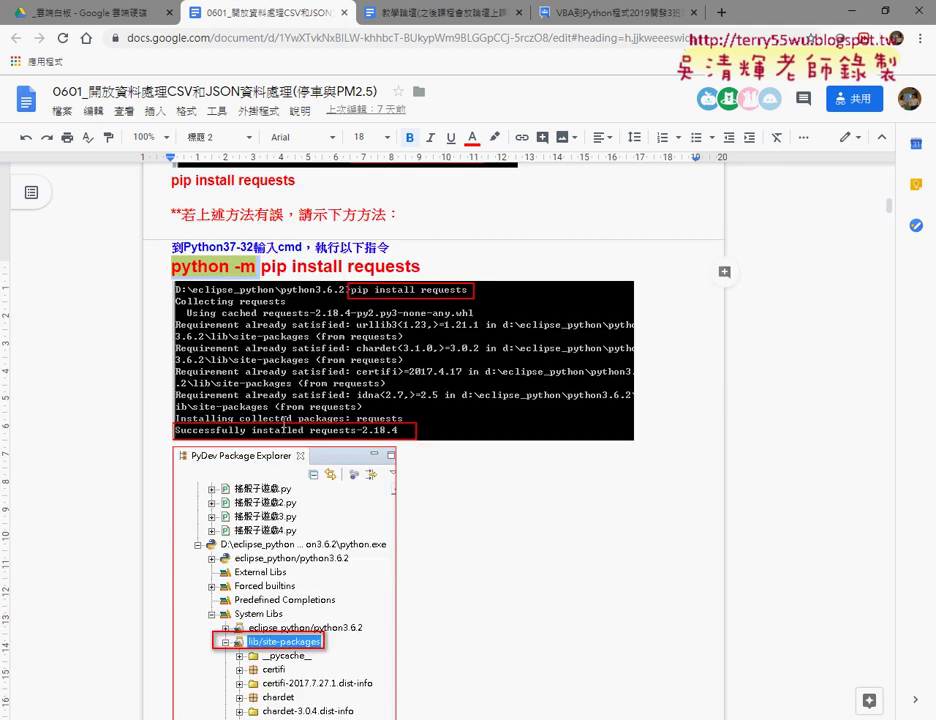
pyautogui.scroll(-3, 284, 425)
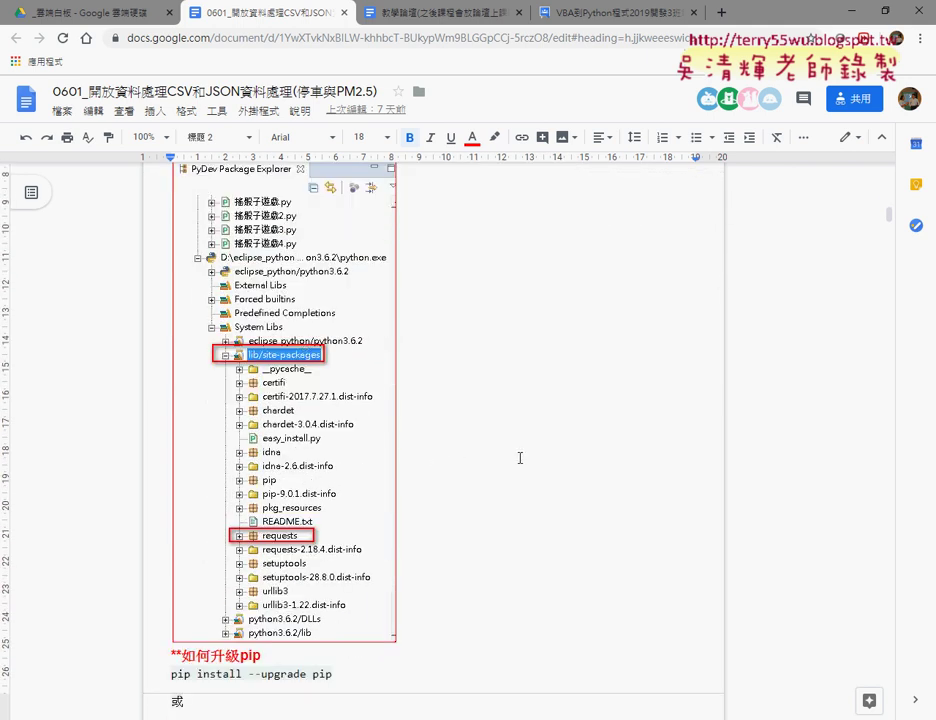
pyautogui.scroll(-3, 519, 458)
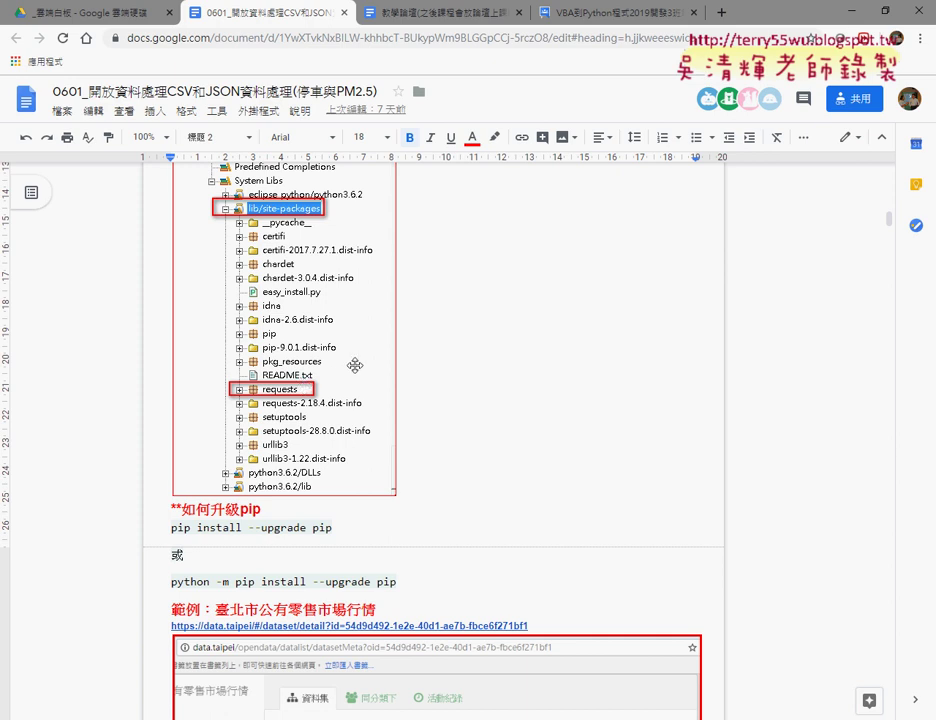
# Step: Scroll to the data.taipei link and open the 臺北市公有零售市場行情 page in a new tab
pyautogui.scroll(-5, 353, 362)
pyautogui.scroll(-1, 428, 338)
pyautogui.scroll(-2, 431, 345)
pyautogui.scroll(4, 431, 345)
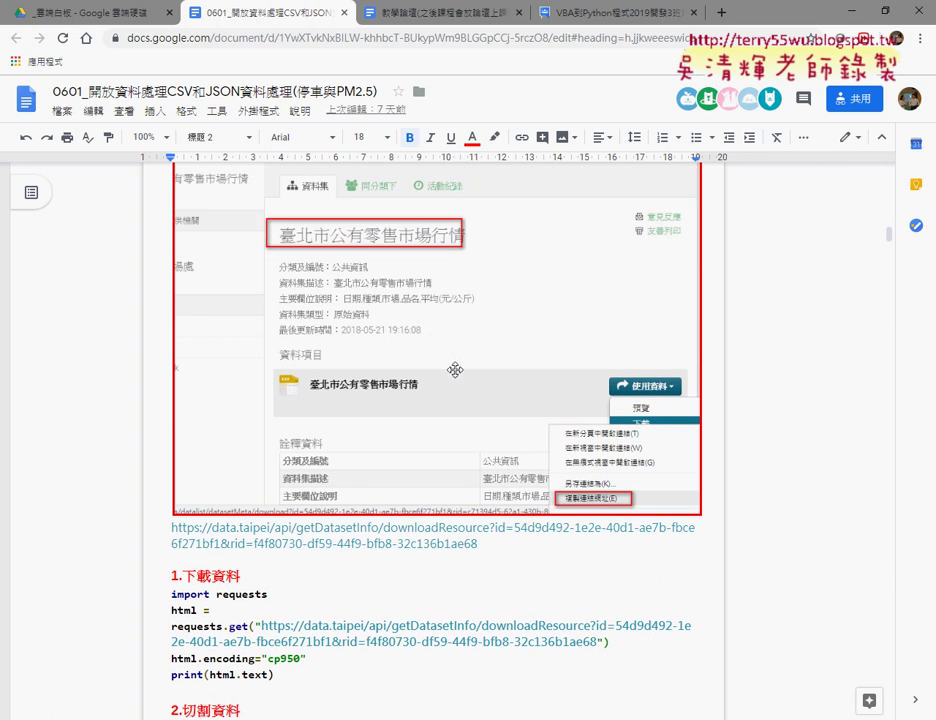
pyautogui.scroll(-3, 455, 370)
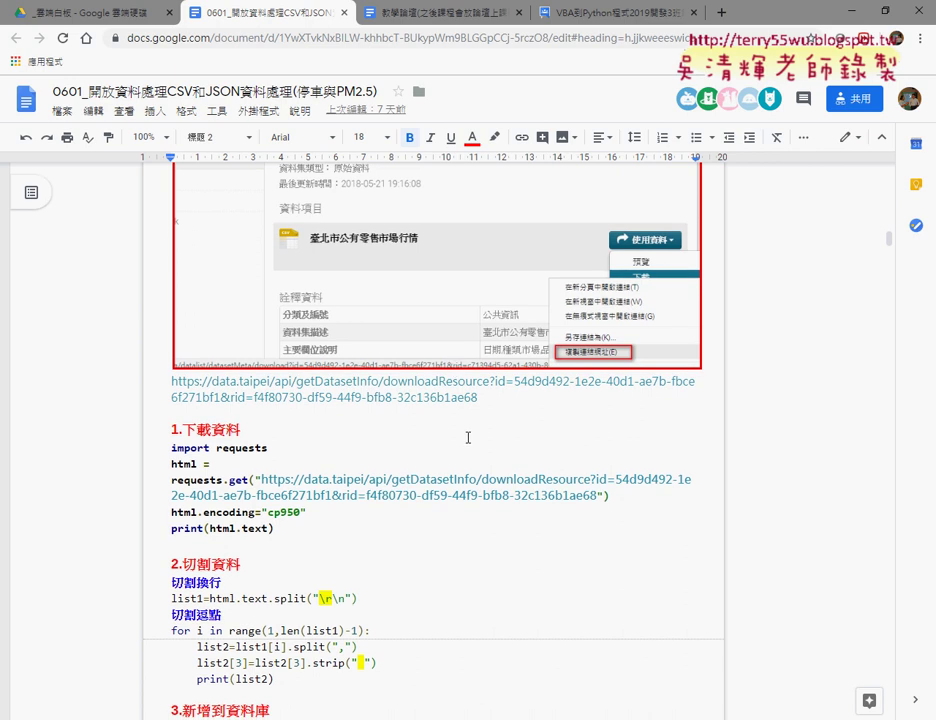
pyautogui.scroll(3, 466, 437)
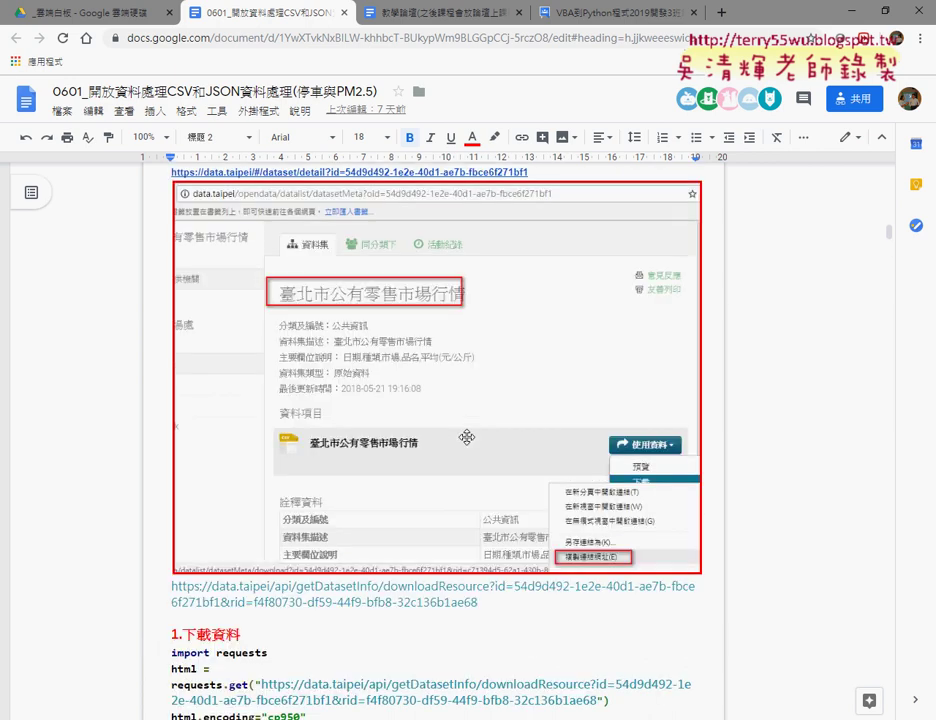
pyautogui.scroll(6, 440, 425)
pyautogui.click(390, 407)
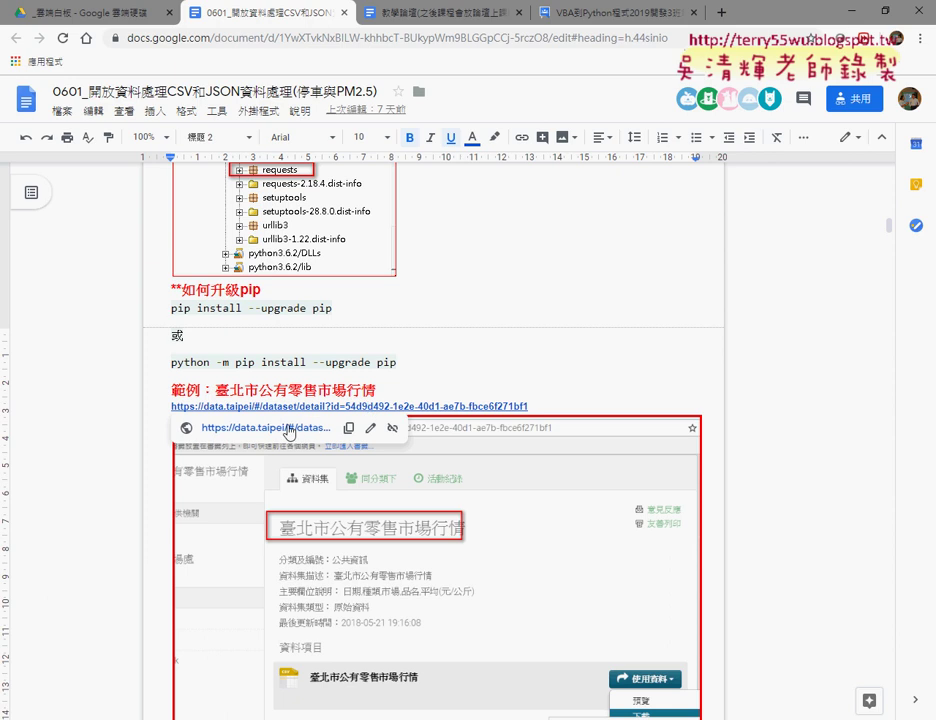
pyautogui.click(343, 369)
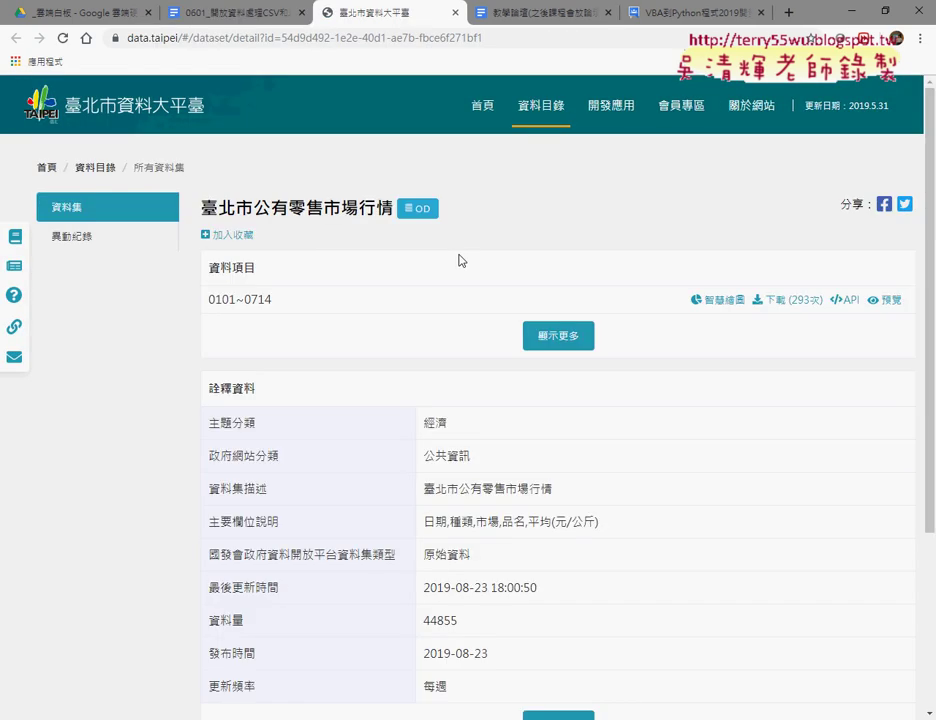
# Step: Expand the dataset's metadata with 顯示更多 and open its 預覽 data preview
pyautogui.scroll(-3, 476, 260)
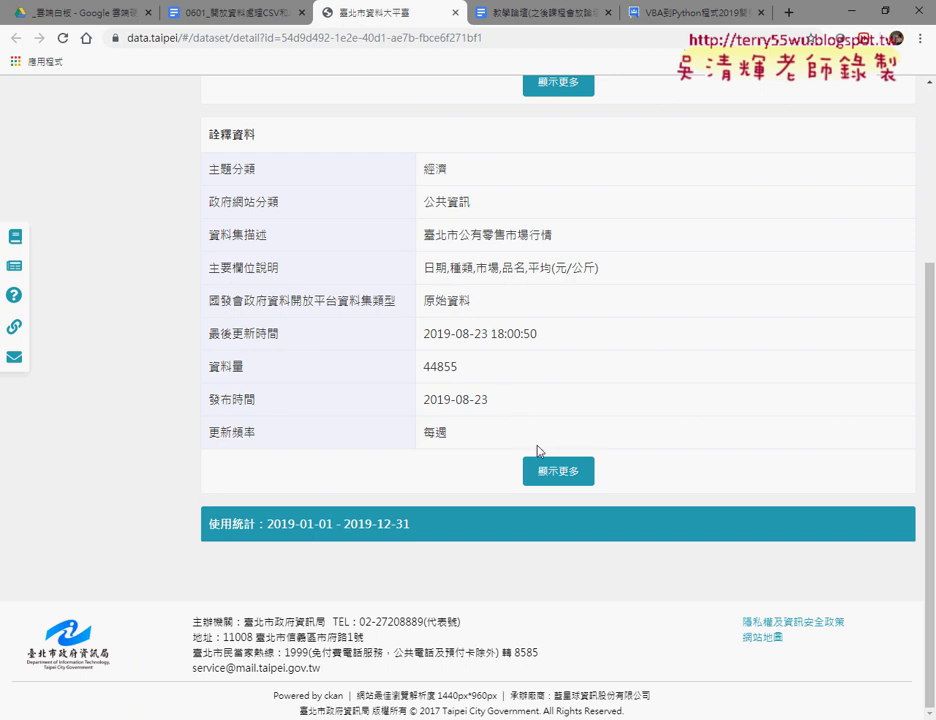
pyautogui.click(556, 470)
pyautogui.scroll(2, 553, 410)
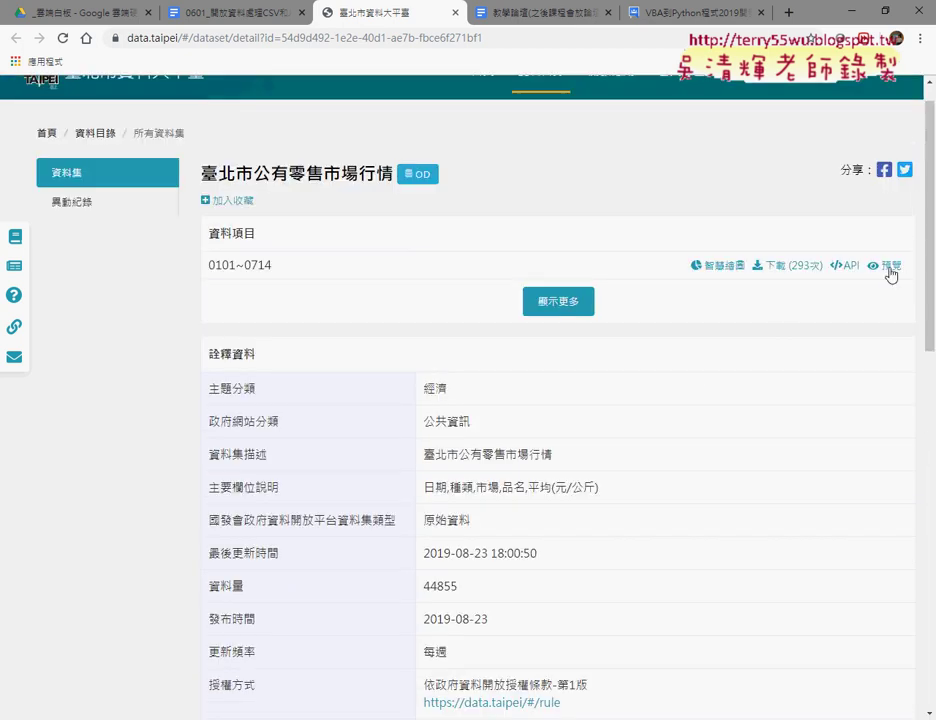
pyautogui.click(891, 270)
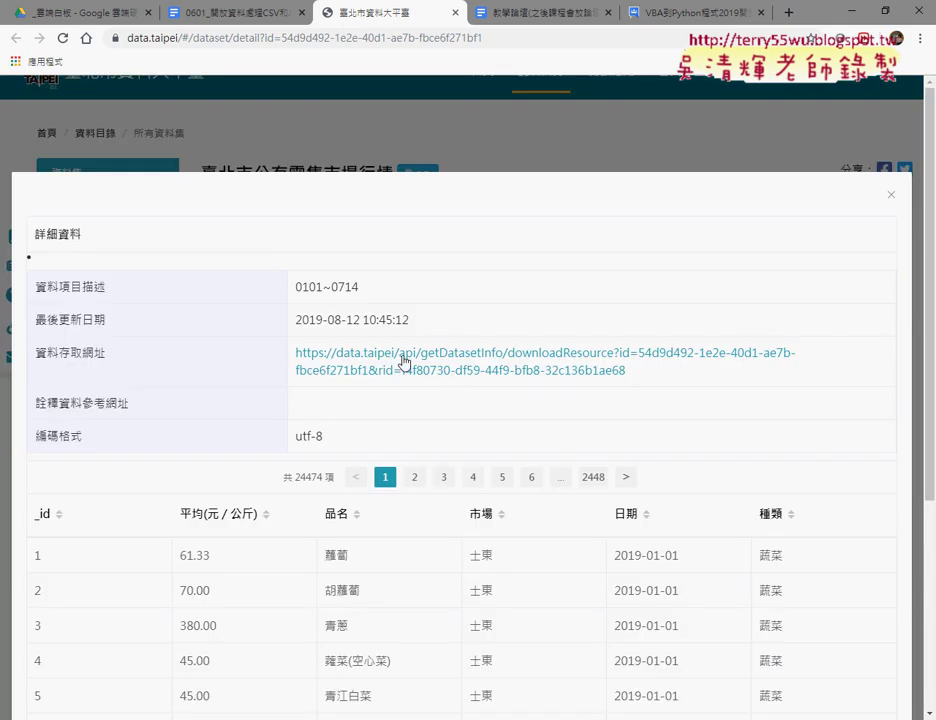
# Step: Copy the 資料存取網址 download URL and return to the course notes
pyautogui.moveTo(288, 354); pyautogui.dragTo(641, 378)
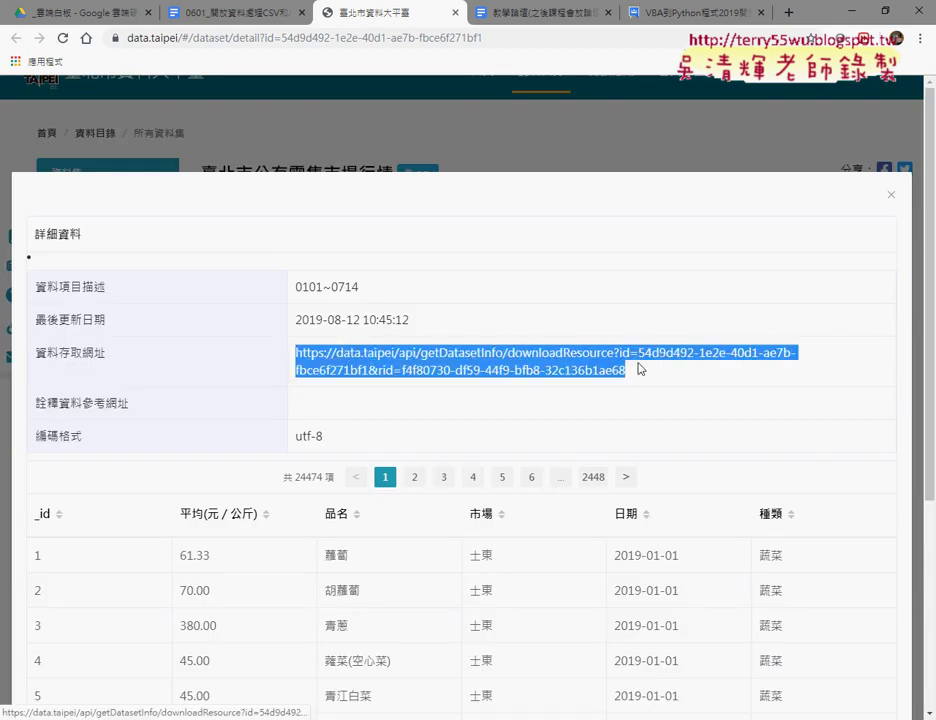
pyautogui.rightClick(565, 372)
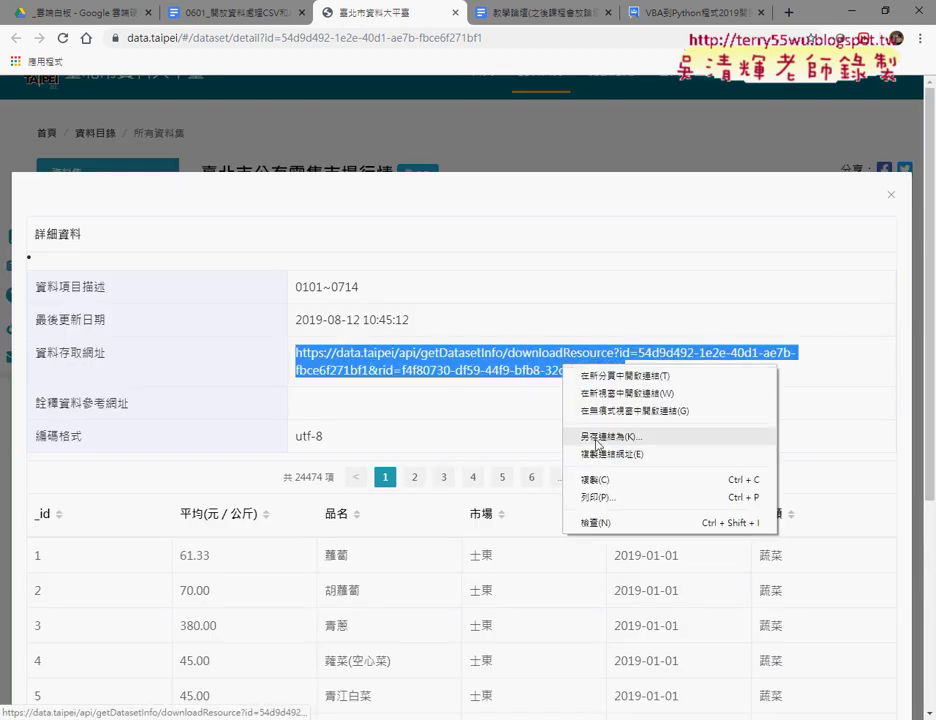
pyautogui.click(600, 478)
pyautogui.click(170, 14)
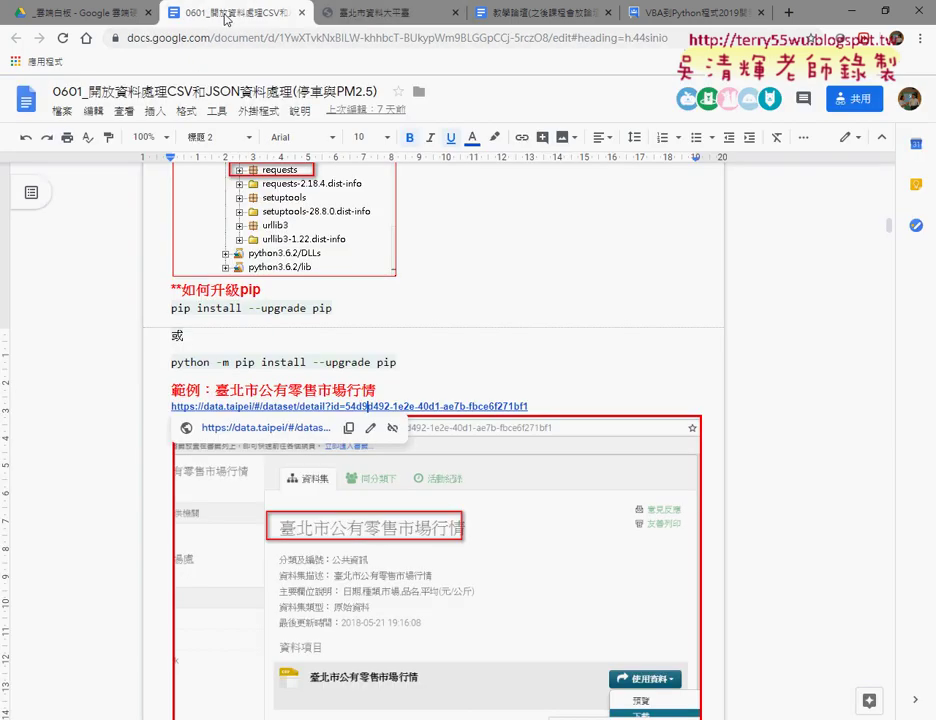
pyautogui.scroll(-9, 459, 360)
# Step: Put the copied data.taipei downloadResource URL inside requests.get under 1.下載資料
pyautogui.scroll(-2, 459, 360)
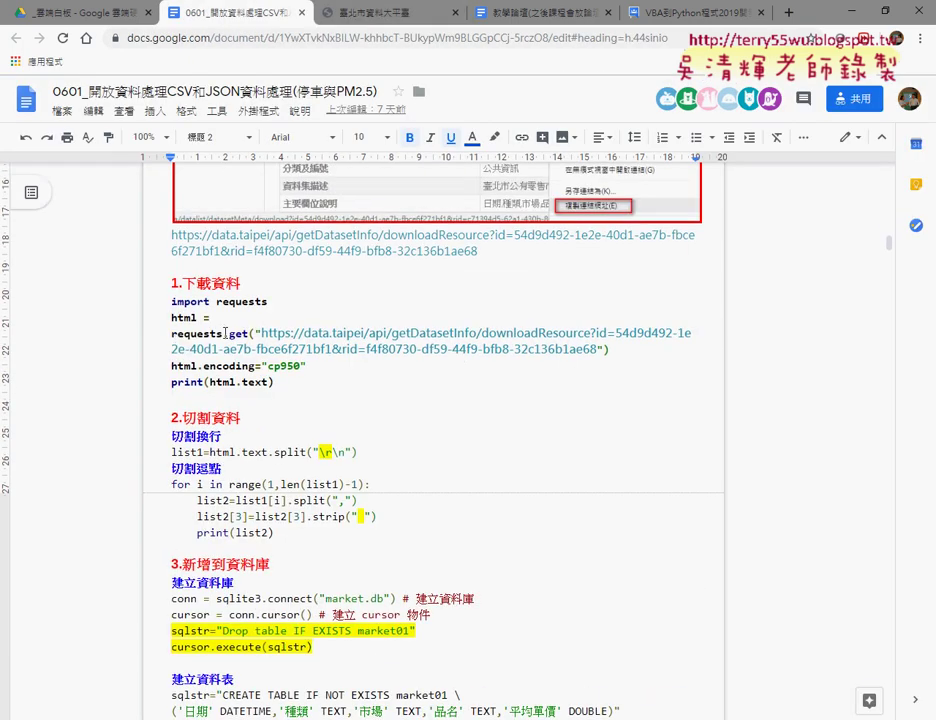
pyautogui.moveTo(224, 338)
pyautogui.mouseDown()
pyautogui.moveTo(249, 334)
pyautogui.moveTo(171, 334)
pyautogui.mouseUp()
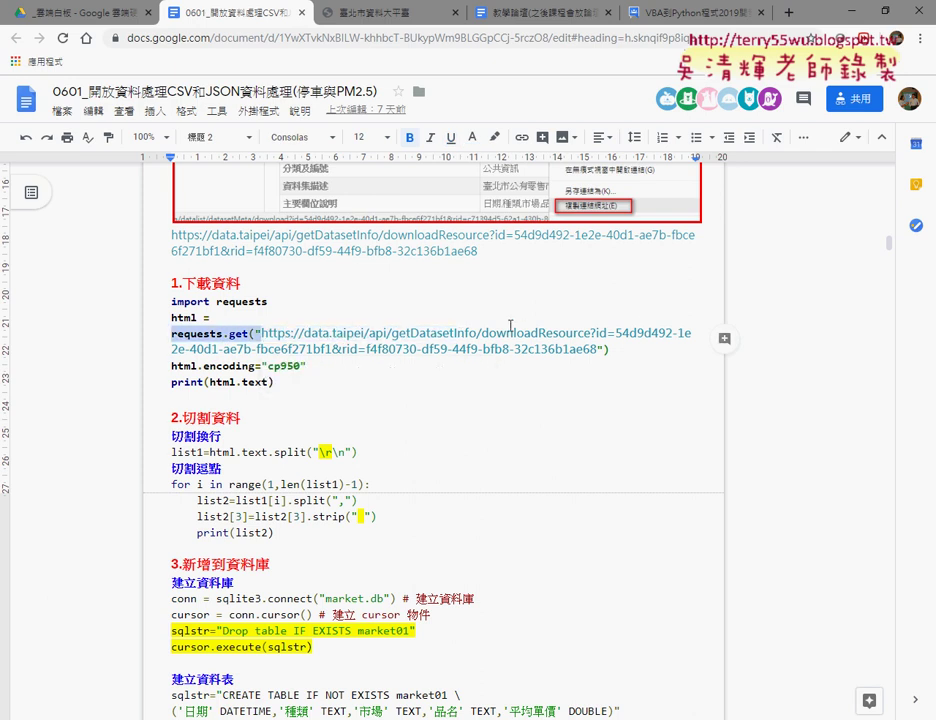
pyautogui.keyDown('shift'); pyautogui.click(652, 334); pyautogui.keyUp('shift')
pyautogui.keyDown('shift'); pyautogui.click(597, 350); pyautogui.keyUp('shift')
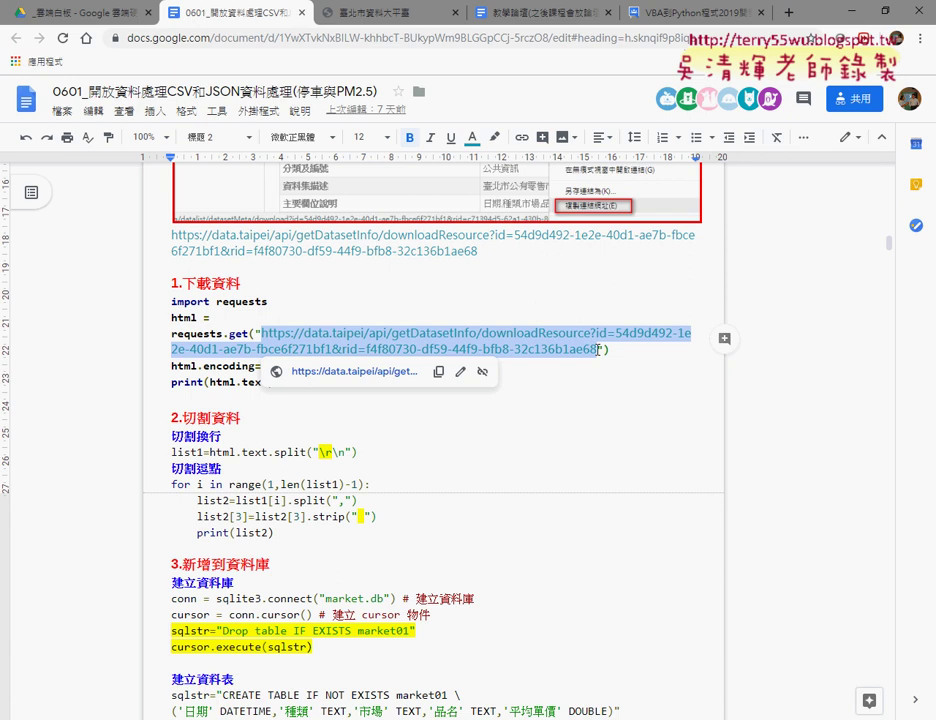
pyautogui.click(597, 350)
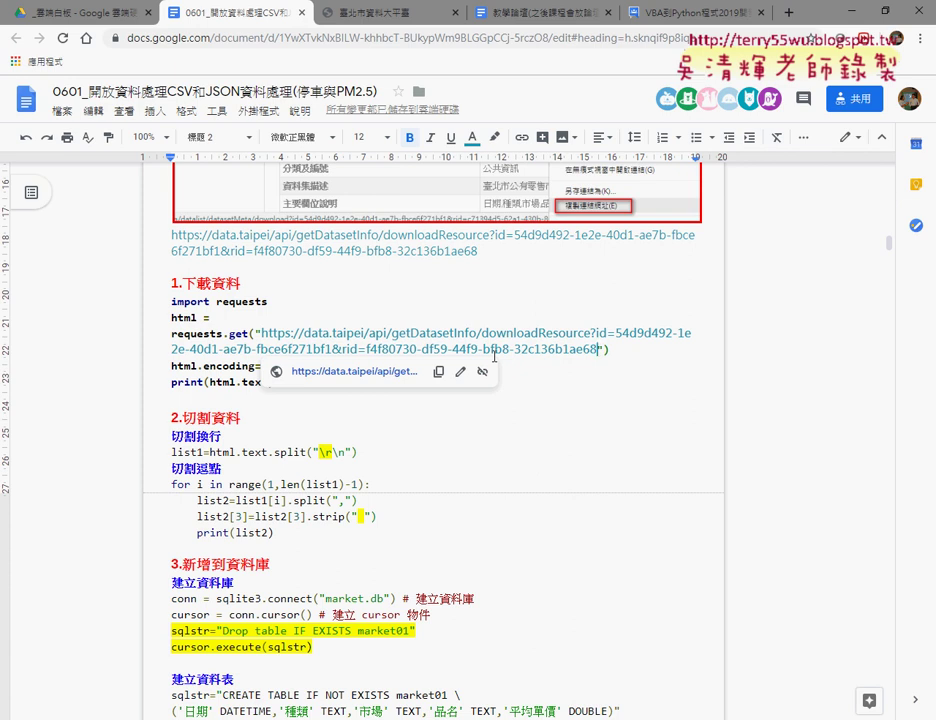
pyautogui.click(309, 368)
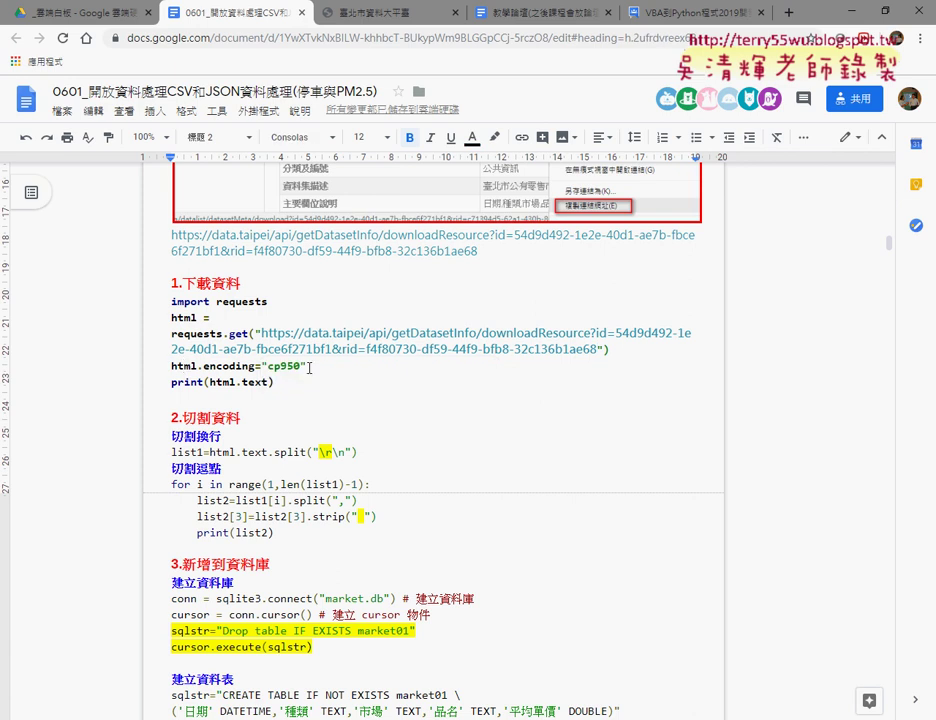
pyautogui.moveTo(309, 368); pyautogui.dragTo(169, 369)
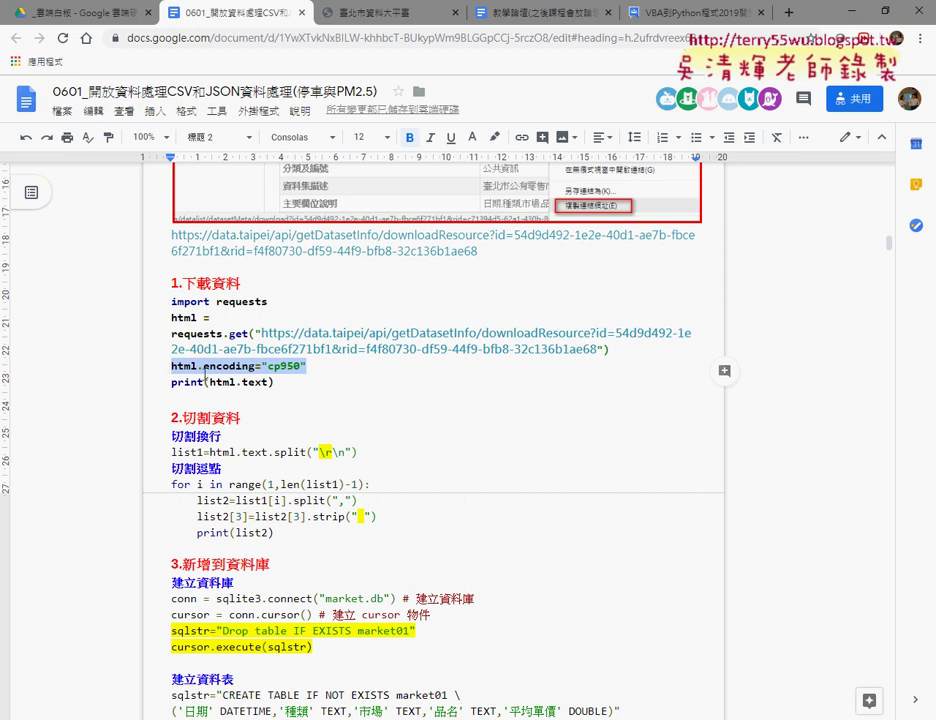
pyautogui.moveTo(268, 383); pyautogui.dragTo(211, 383)
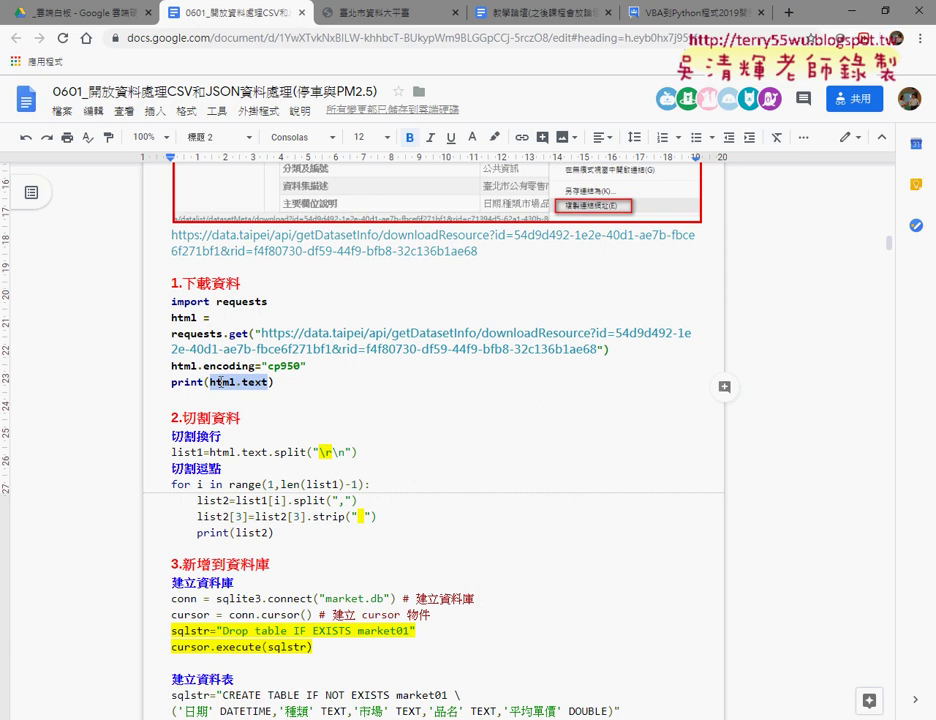
pyautogui.click(212, 382)
pyautogui.doubleClick(199, 318)
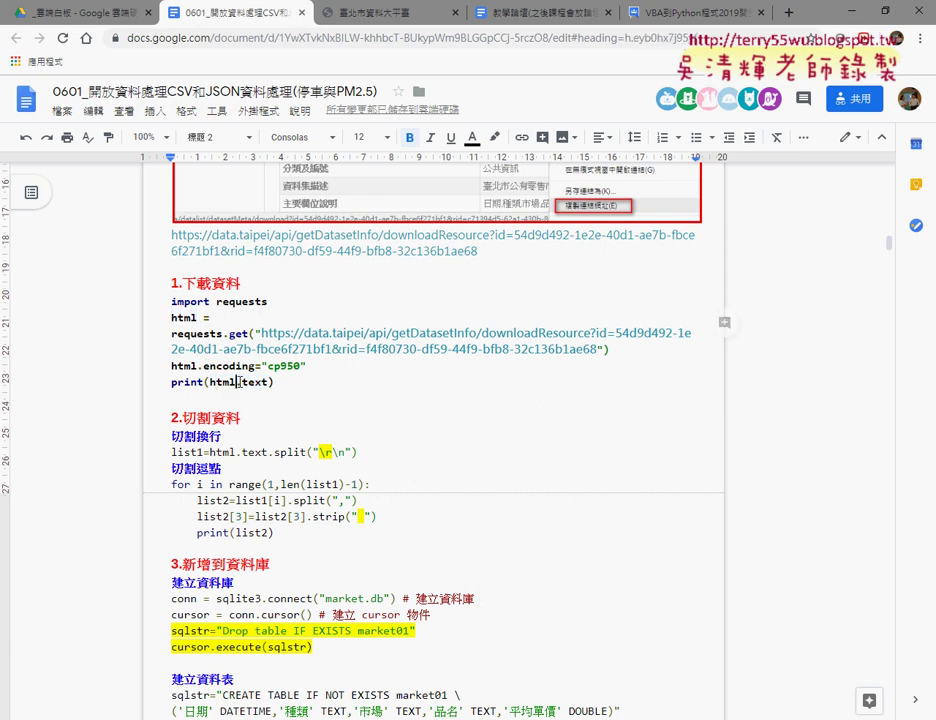
pyautogui.moveTo(209, 382); pyautogui.dragTo(267, 380)
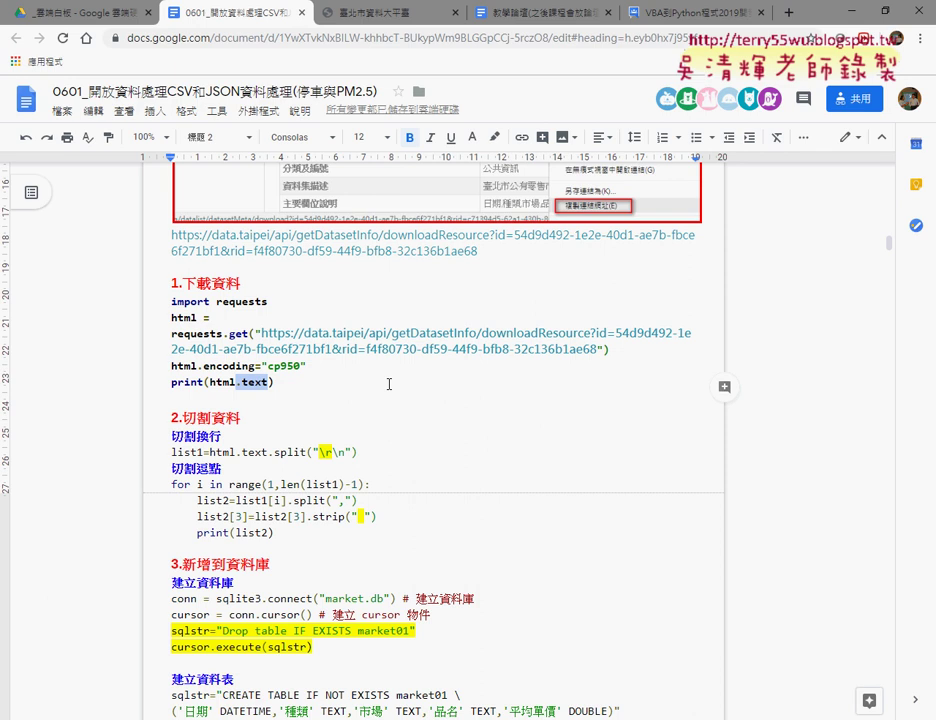
pyautogui.scroll(-1, 389, 383)
pyautogui.scroll(-2, 360, 365)
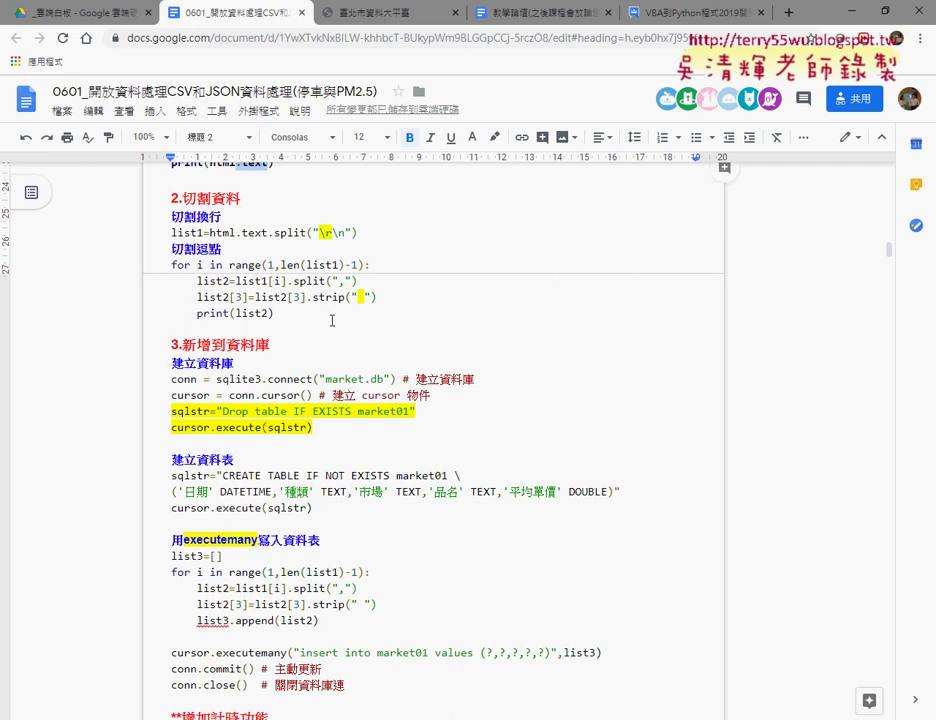
pyautogui.moveTo(268, 232); pyautogui.dragTo(397, 243)
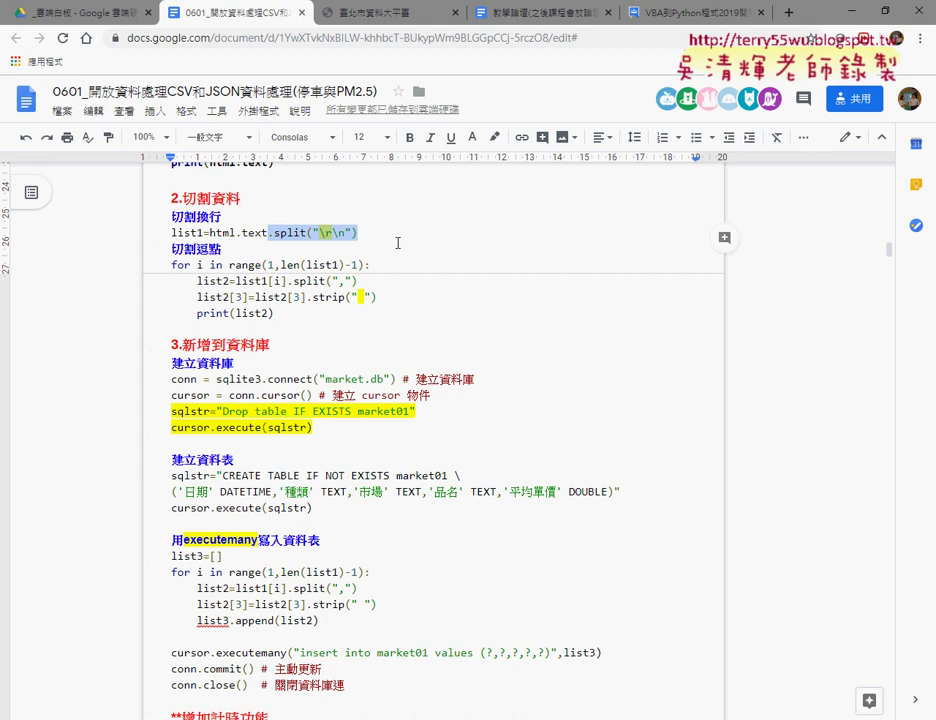
pyautogui.moveTo(293, 281); pyautogui.dragTo(330, 281)
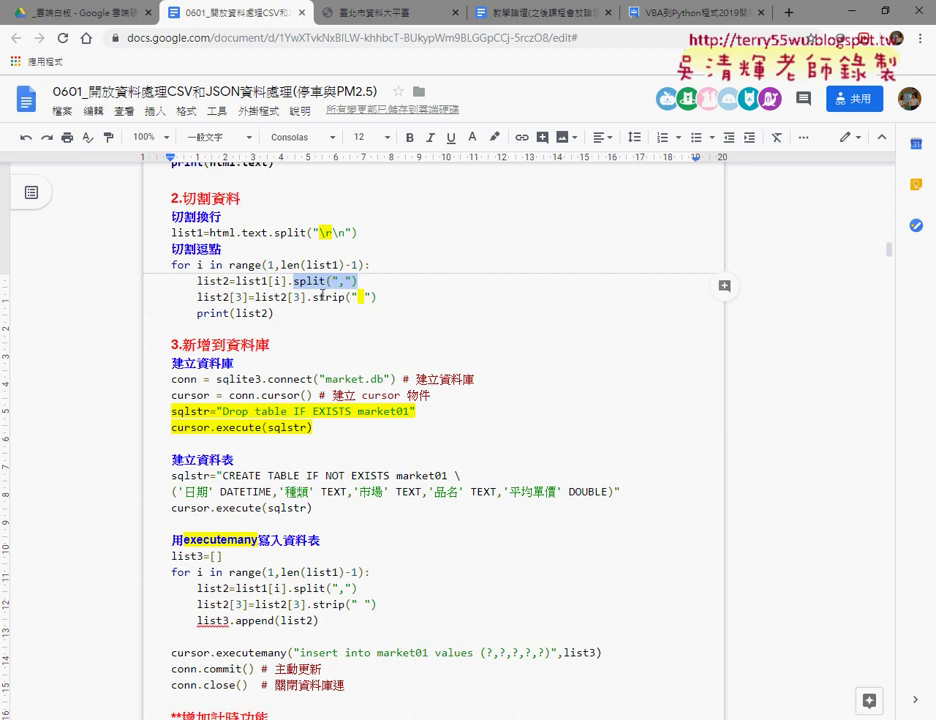
pyautogui.click(360, 298)
pyautogui.moveTo(360, 299); pyautogui.dragTo(365, 298)
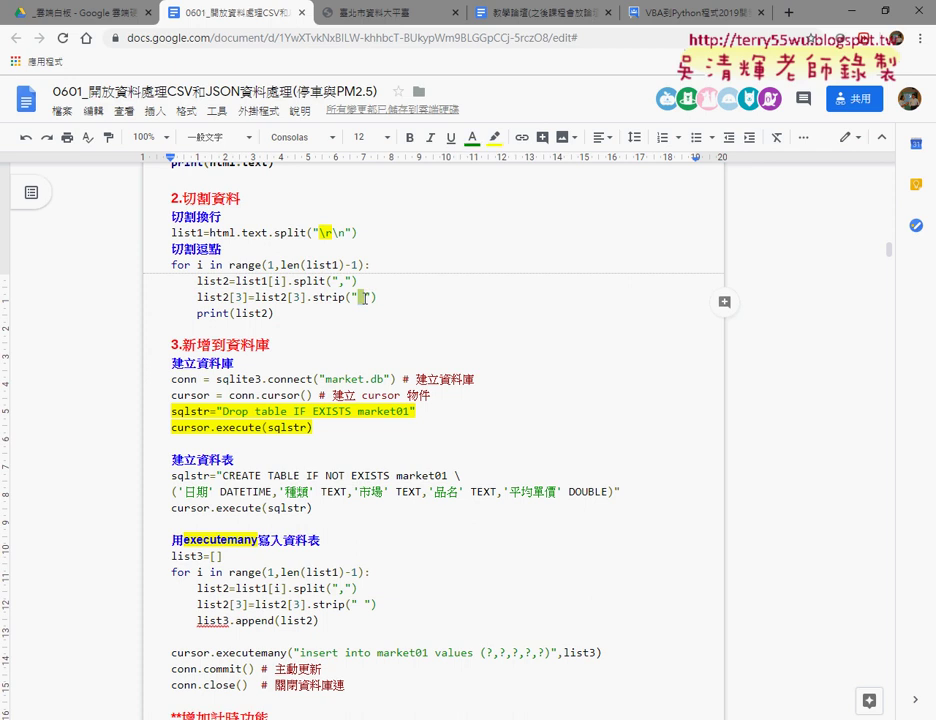
pyautogui.moveTo(312, 297); pyautogui.dragTo(380, 295)
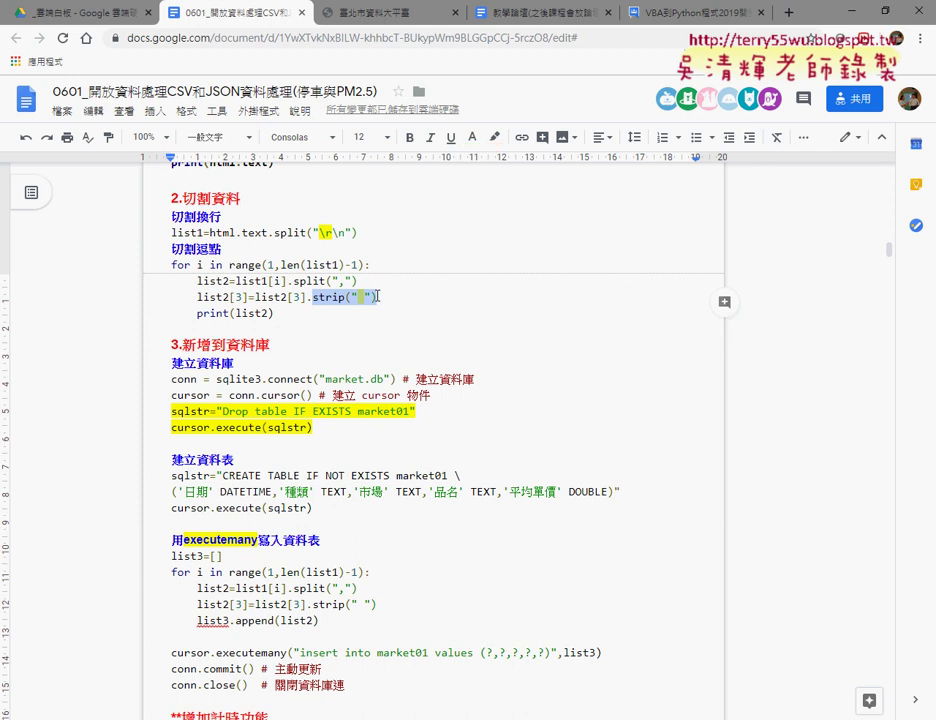
pyautogui.moveTo(371, 297)
pyautogui.mouseDown()
pyautogui.moveTo(350, 297)
pyautogui.moveTo(377, 297)
pyautogui.mouseUp()
pyautogui.click(280, 345)
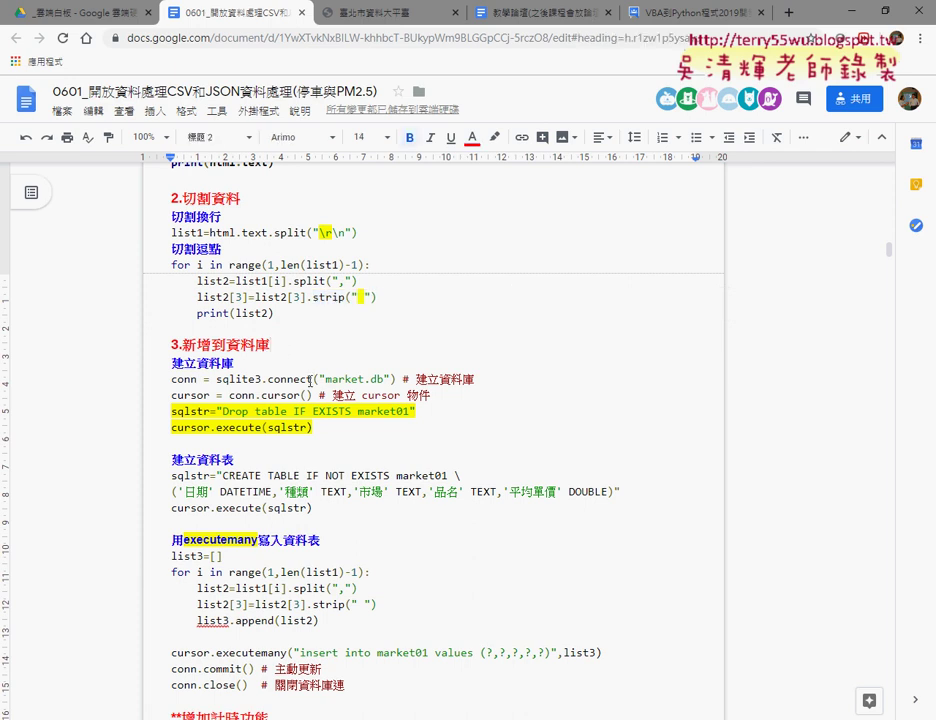
pyautogui.click(360, 492)
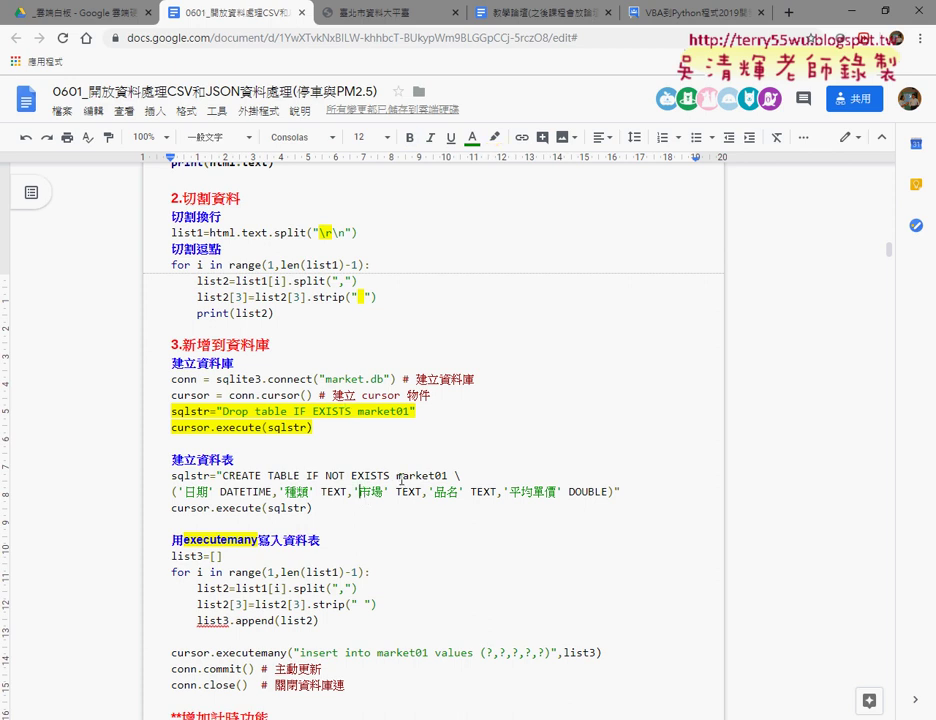
pyautogui.scroll(-3, 401, 481)
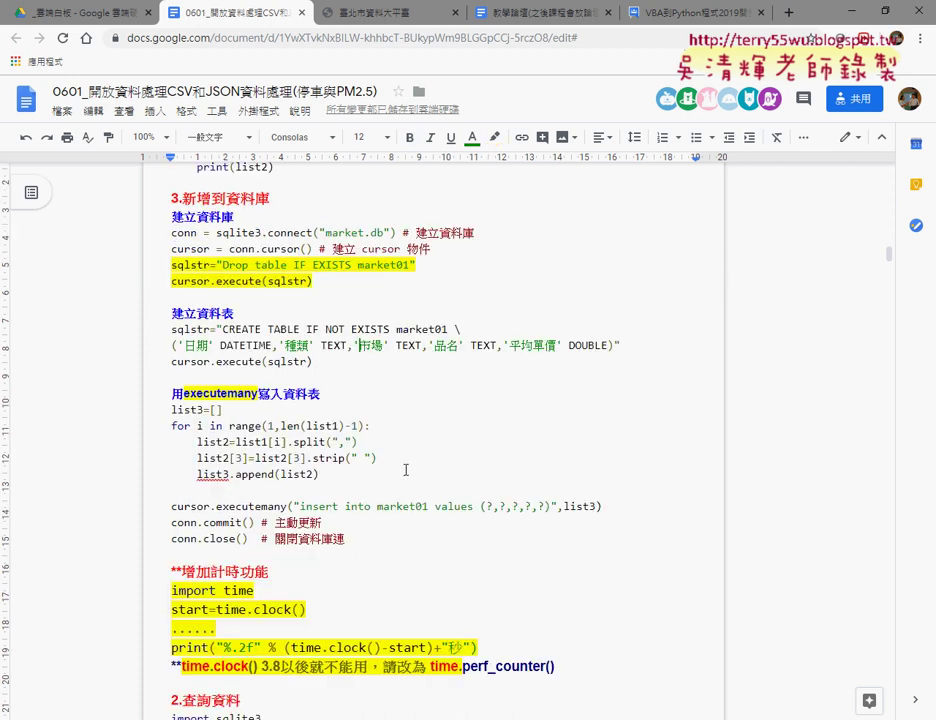
pyautogui.moveTo(183, 393); pyautogui.dragTo(261, 387)
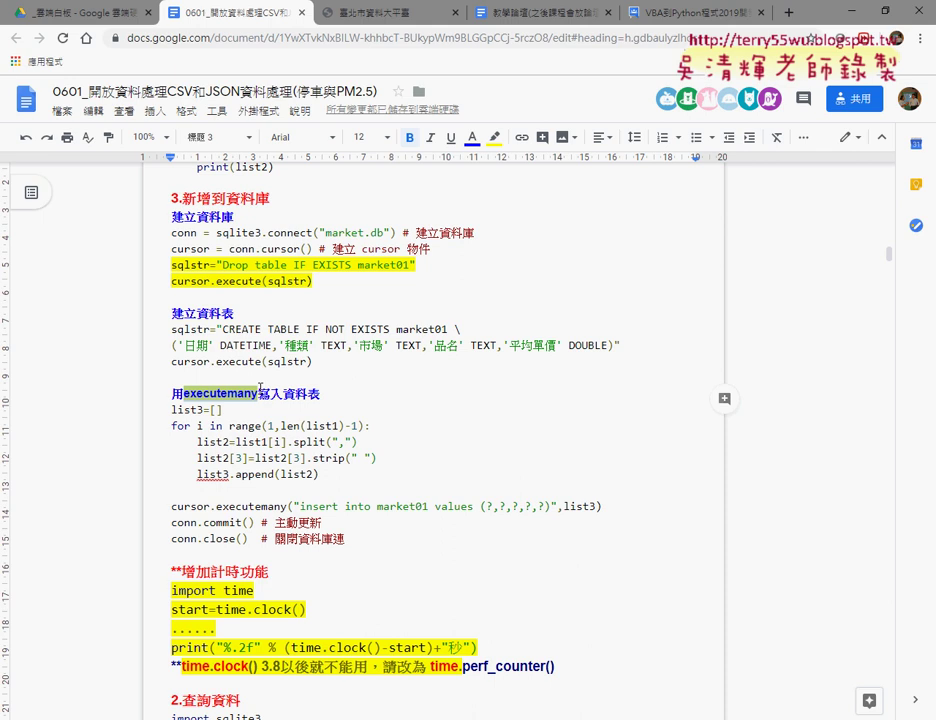
# Step: Highlight list3=[] and the list3.append(list2) line in the executemany loop in yellow
pyautogui.click(215, 410)
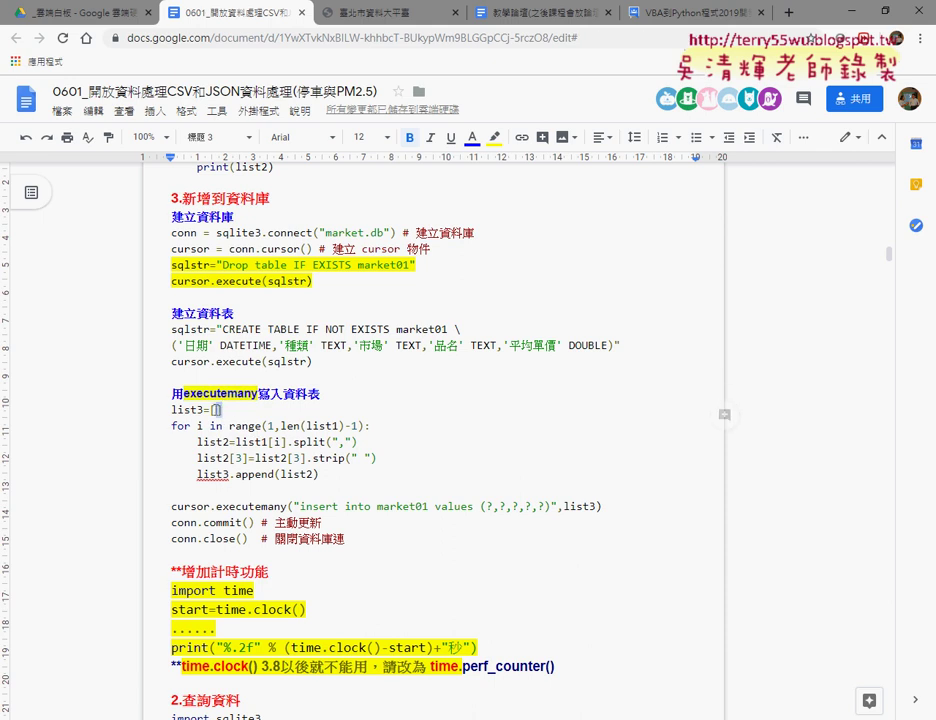
pyautogui.tripleClick(216, 410)
pyautogui.click(494, 138)
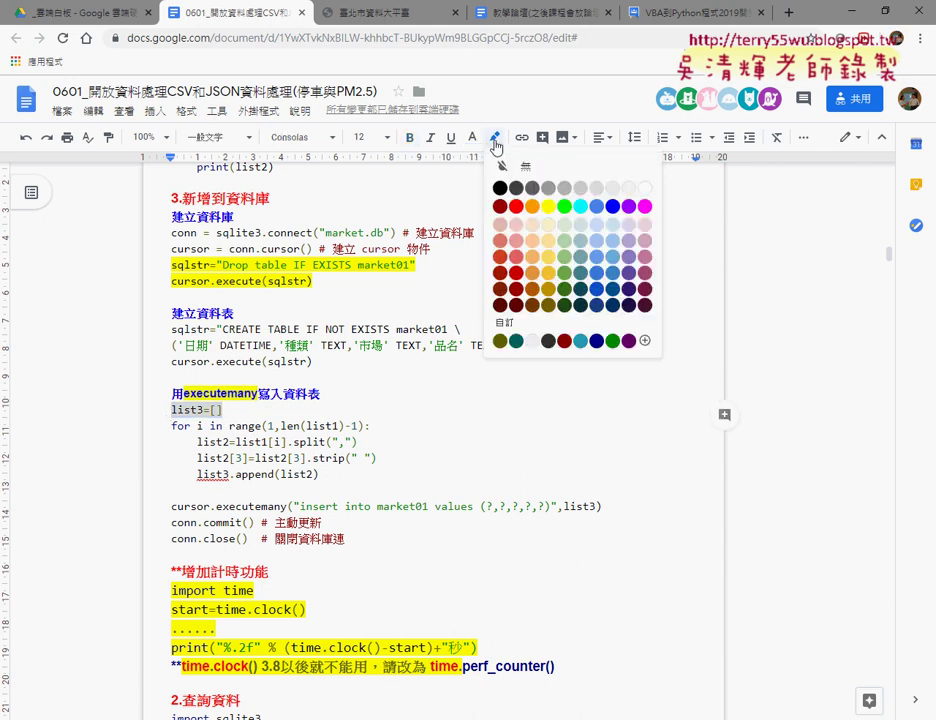
pyautogui.click(548, 205)
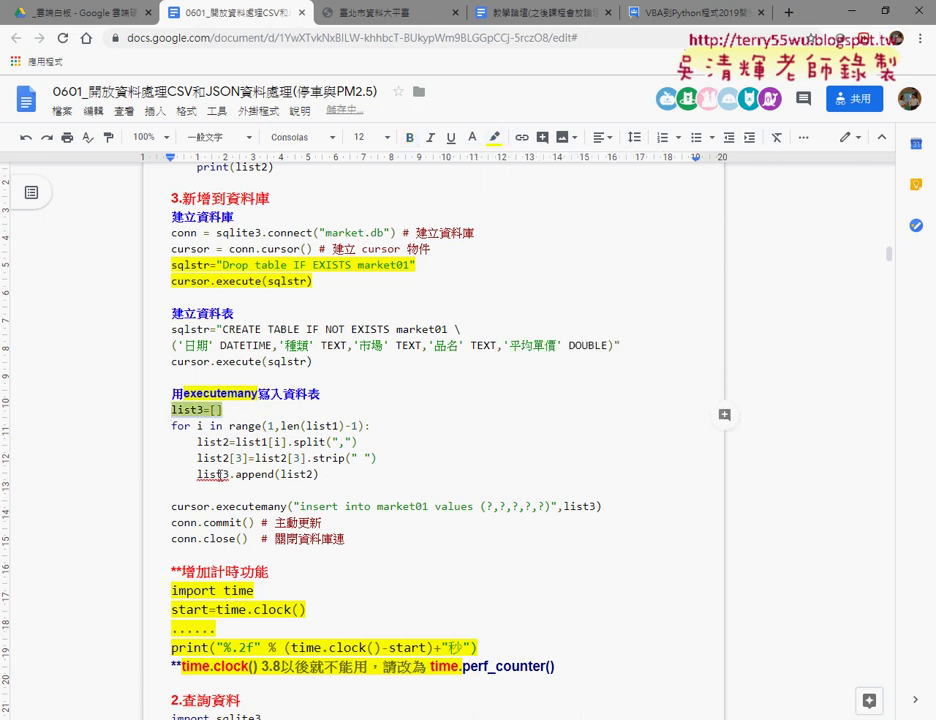
pyautogui.moveTo(197, 474); pyautogui.dragTo(322, 476)
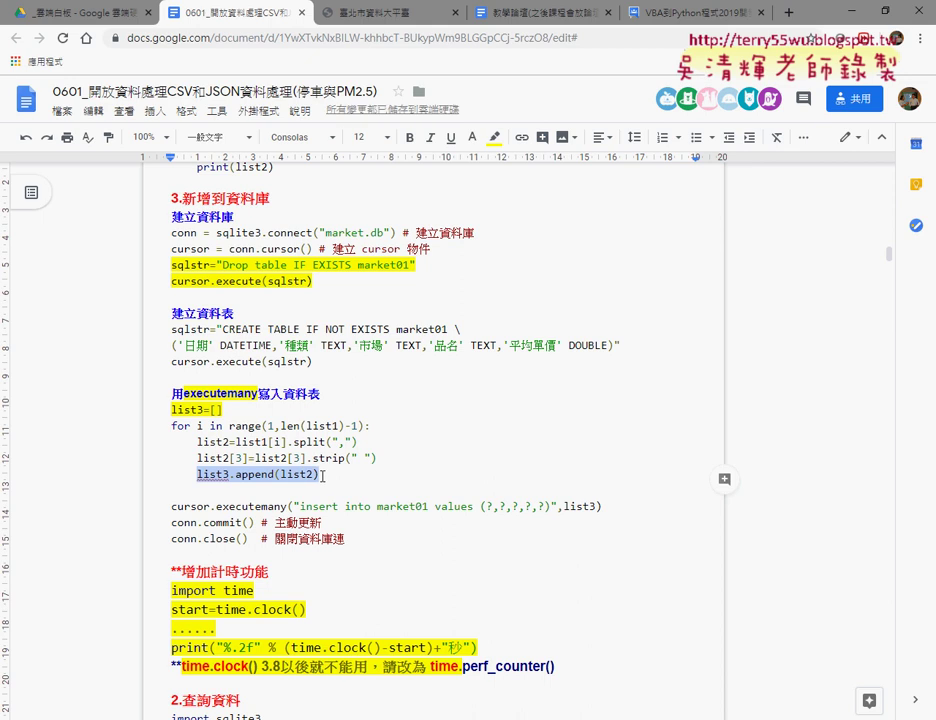
pyautogui.click(494, 138)
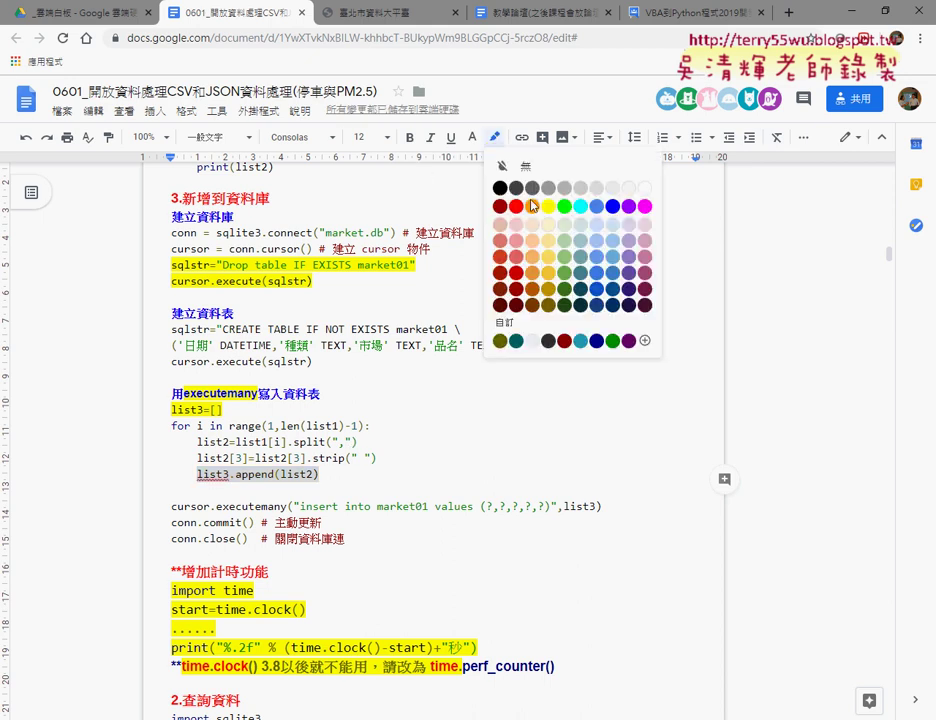
pyautogui.click(548, 205)
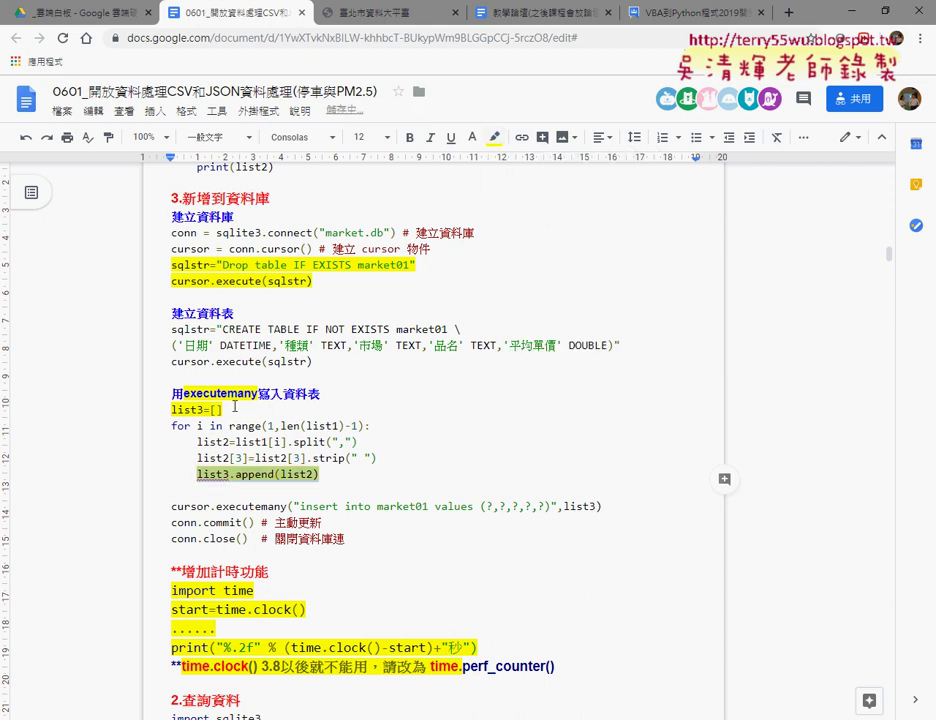
pyautogui.moveTo(320, 474); pyautogui.dragTo(196, 474)
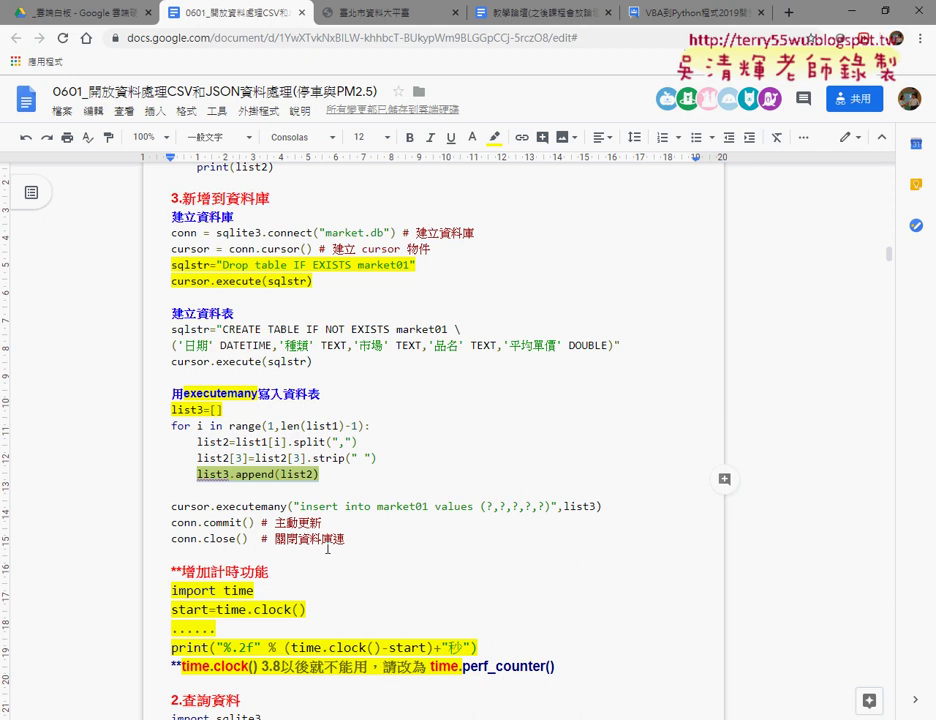
pyautogui.doubleClick(283, 505)
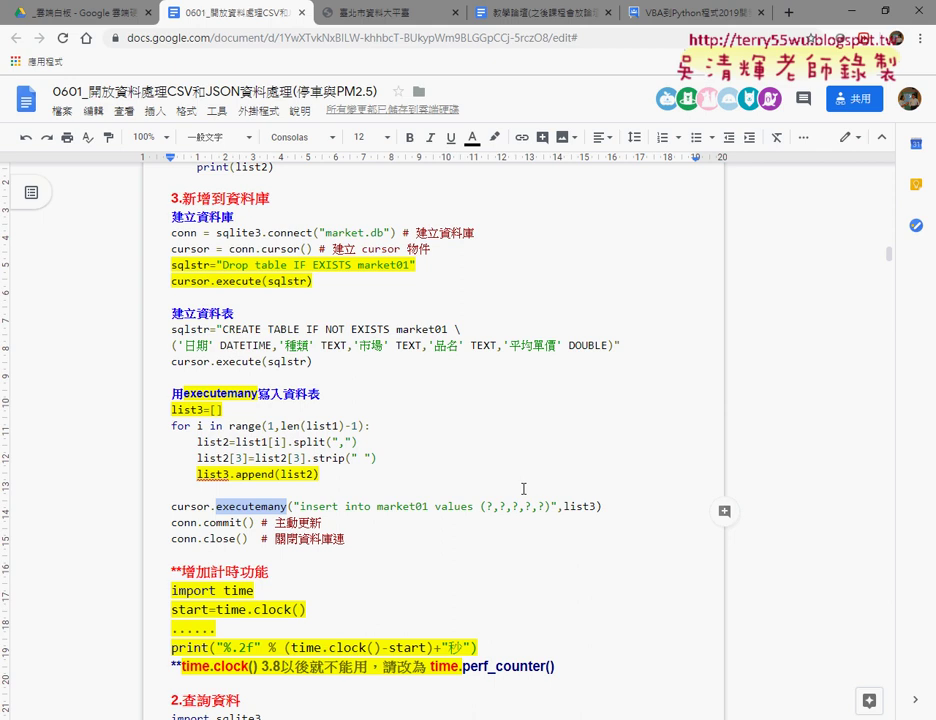
# Step: Scroll down to the red 下載PM2.5資料的三種格式 heading and its OpenData link
pyautogui.scroll(-4, 530, 490)
pyautogui.scroll(-2, 530, 490)
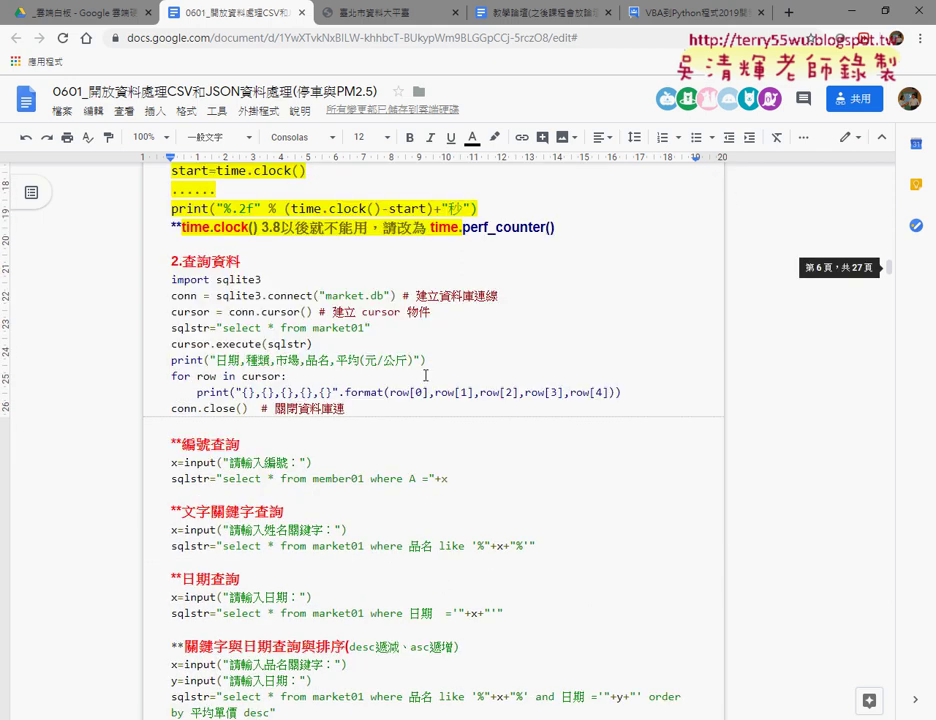
pyautogui.scroll(-2, 452, 448)
pyautogui.scroll(-3, 452, 448)
pyautogui.scroll(-1, 470, 468)
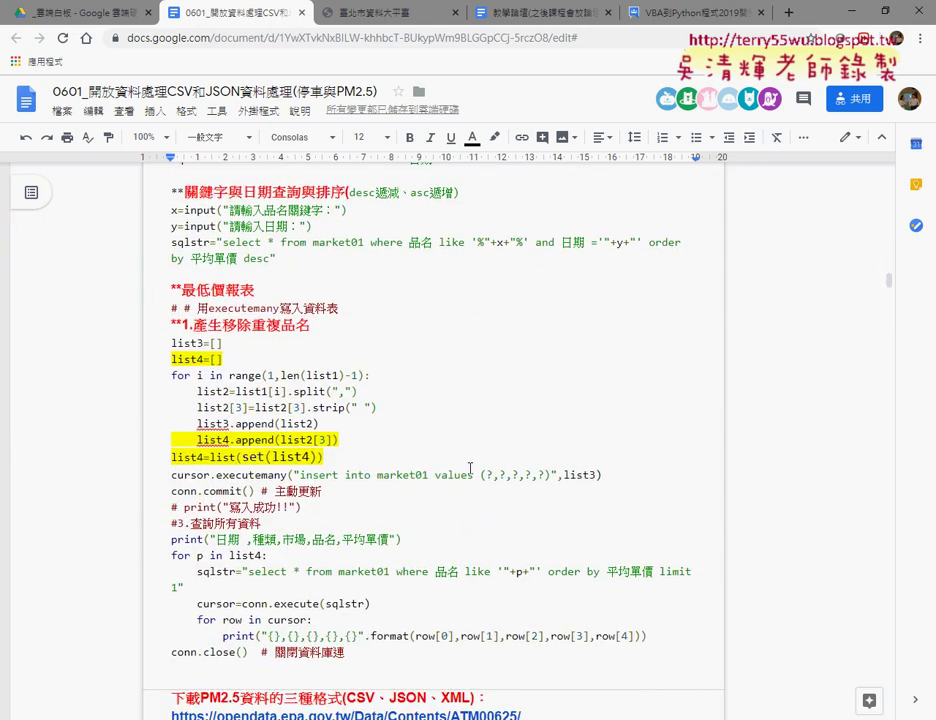
pyautogui.scroll(-1, 470, 468)
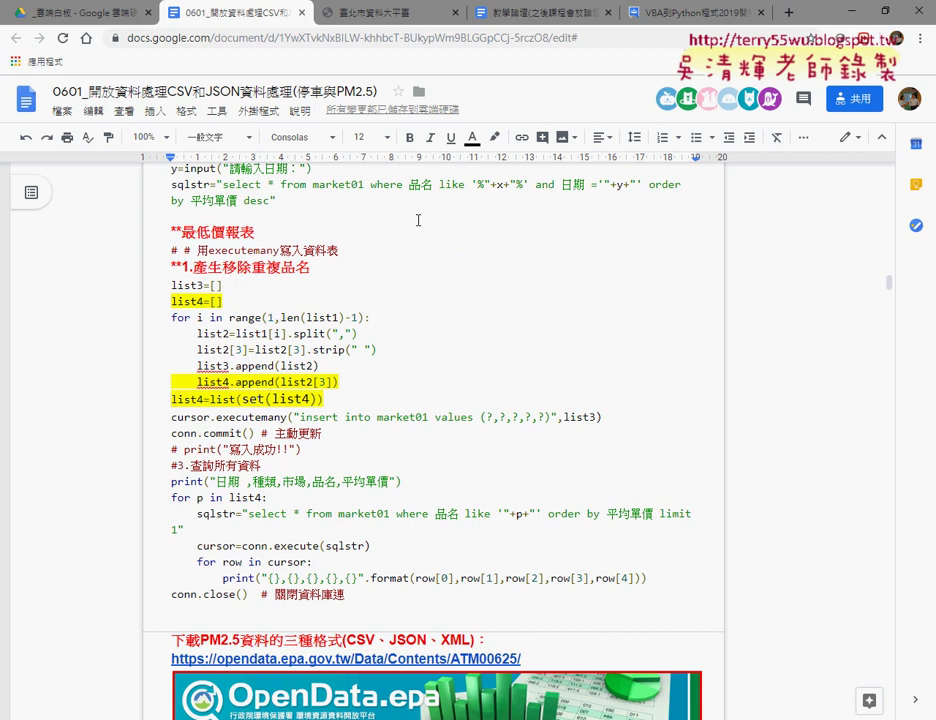
pyautogui.scroll(-3, 422, 230)
pyautogui.scroll(-2, 428, 245)
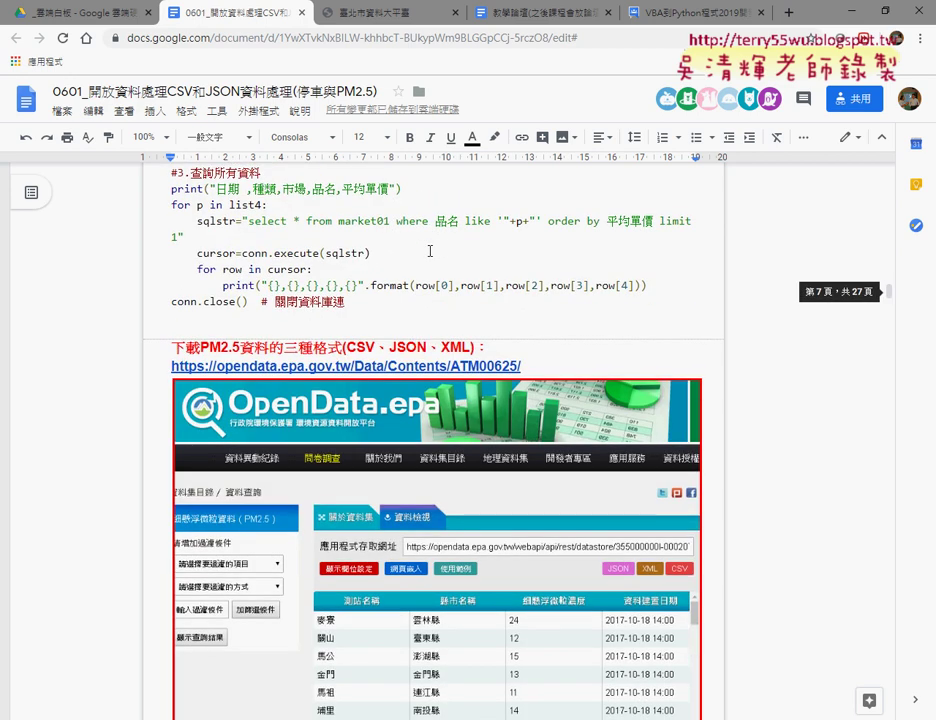
pyautogui.scroll(-1, 430, 251)
pyautogui.moveTo(200, 273); pyautogui.dragTo(240, 268)
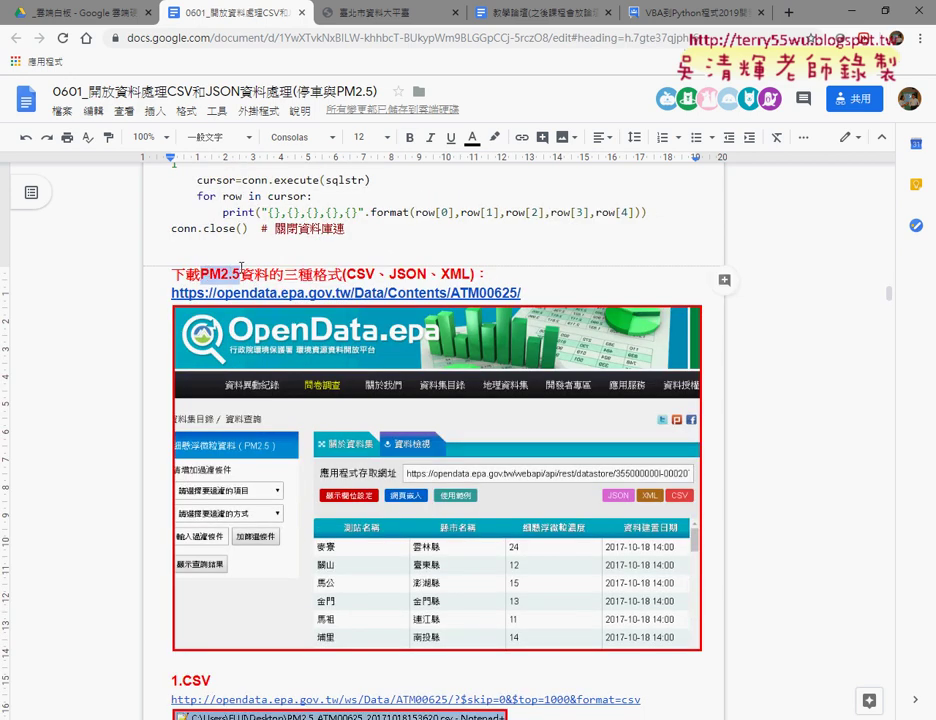
pyautogui.click(255, 292)
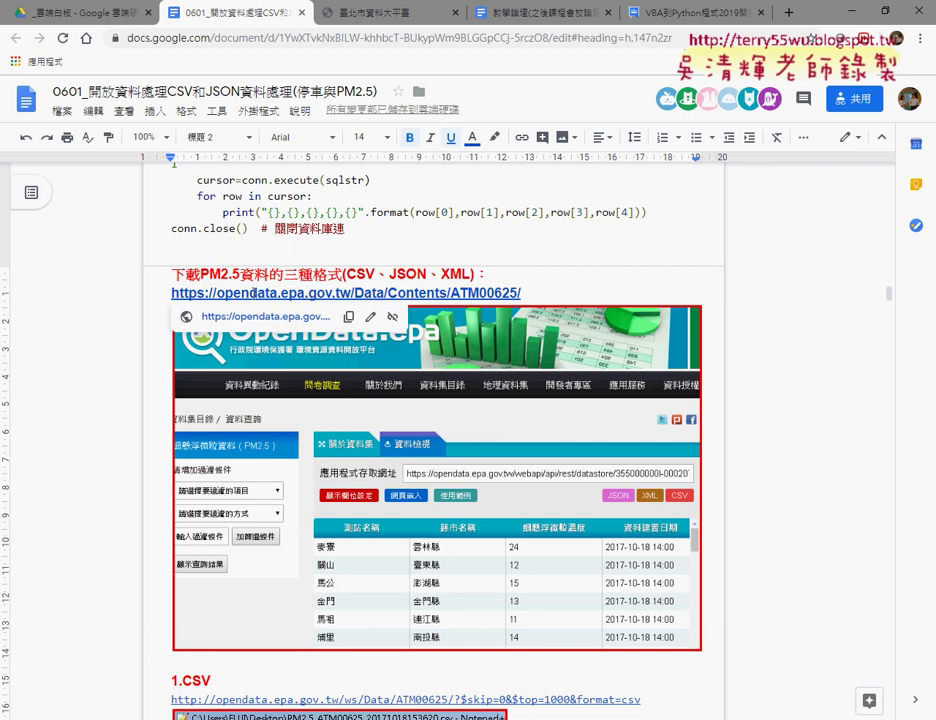
pyautogui.click(430, 274)
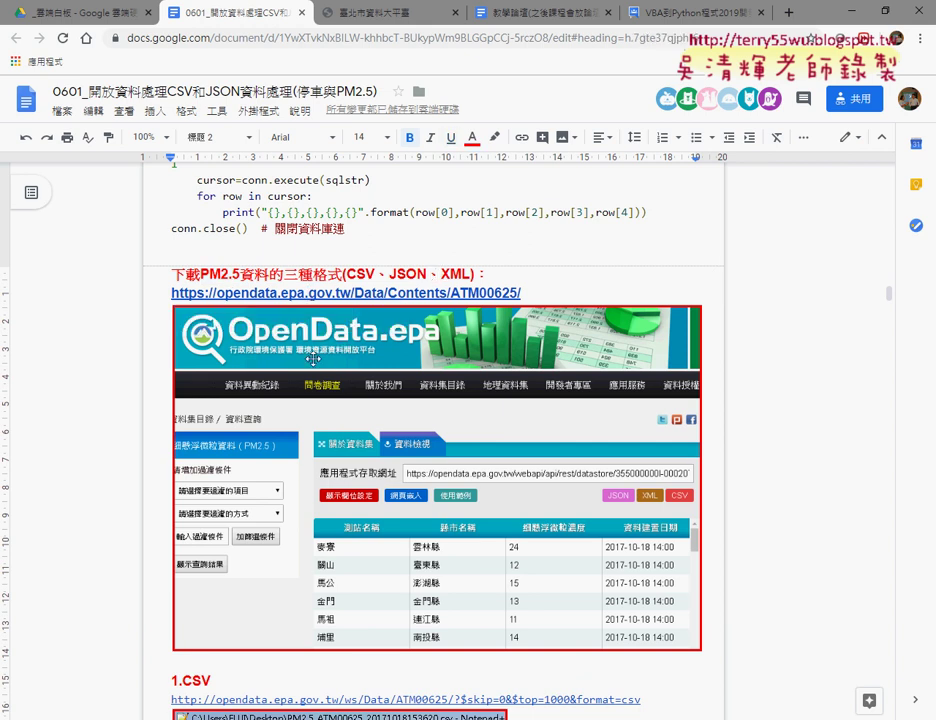
# Step: Point out CSV, JSON and XML in the heading, then show the OpenData.epa link preview
pyautogui.scroll(-2, 442, 307)
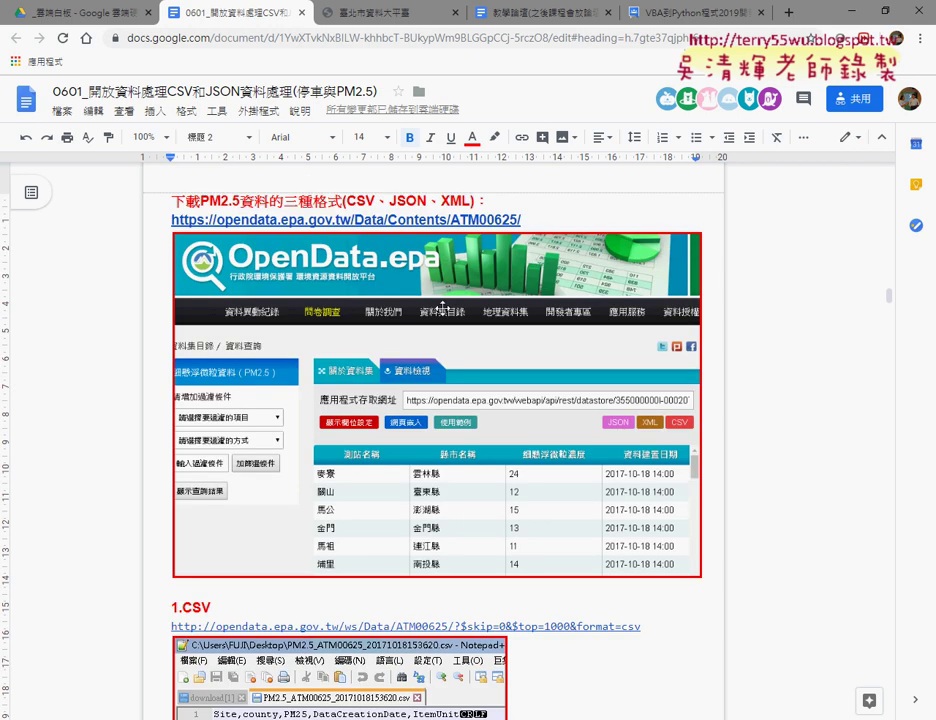
pyautogui.doubleClick(360, 201)
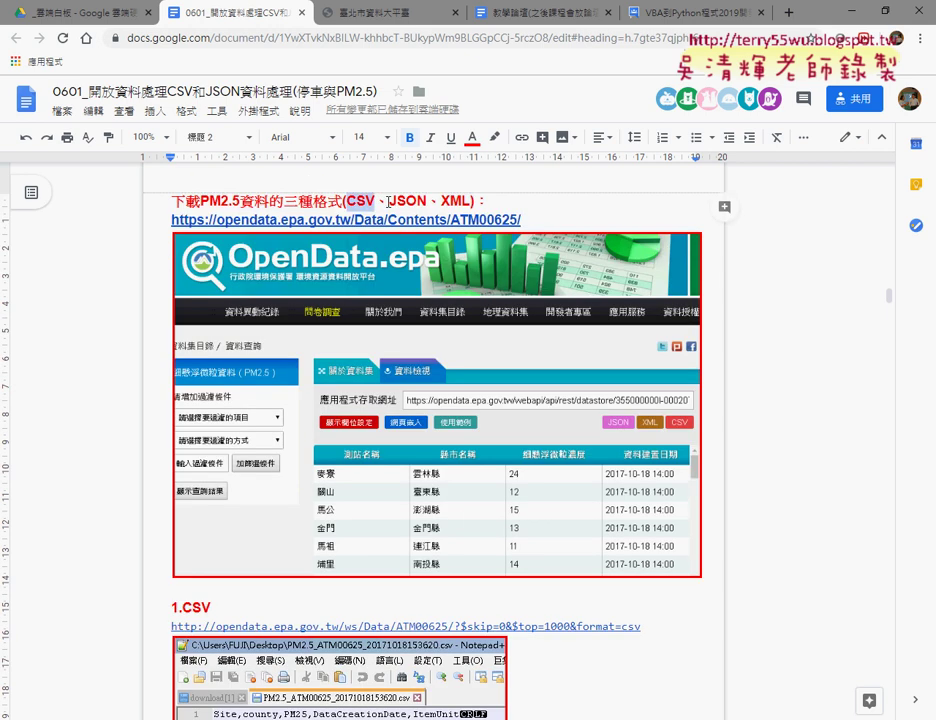
pyautogui.doubleClick(407, 201)
pyautogui.doubleClick(456, 201)
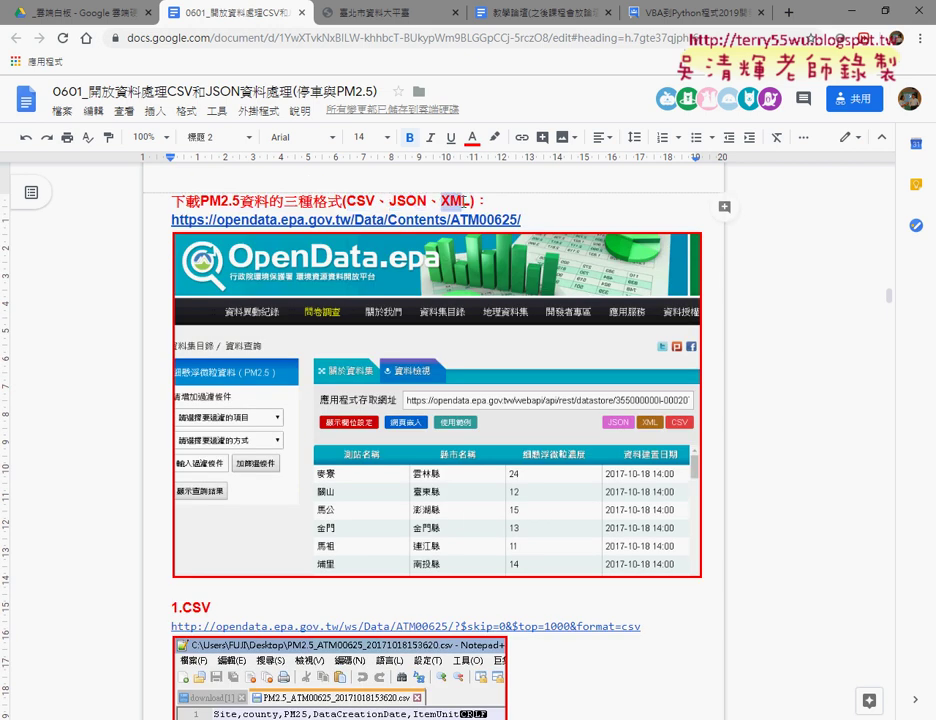
pyautogui.click(531, 201)
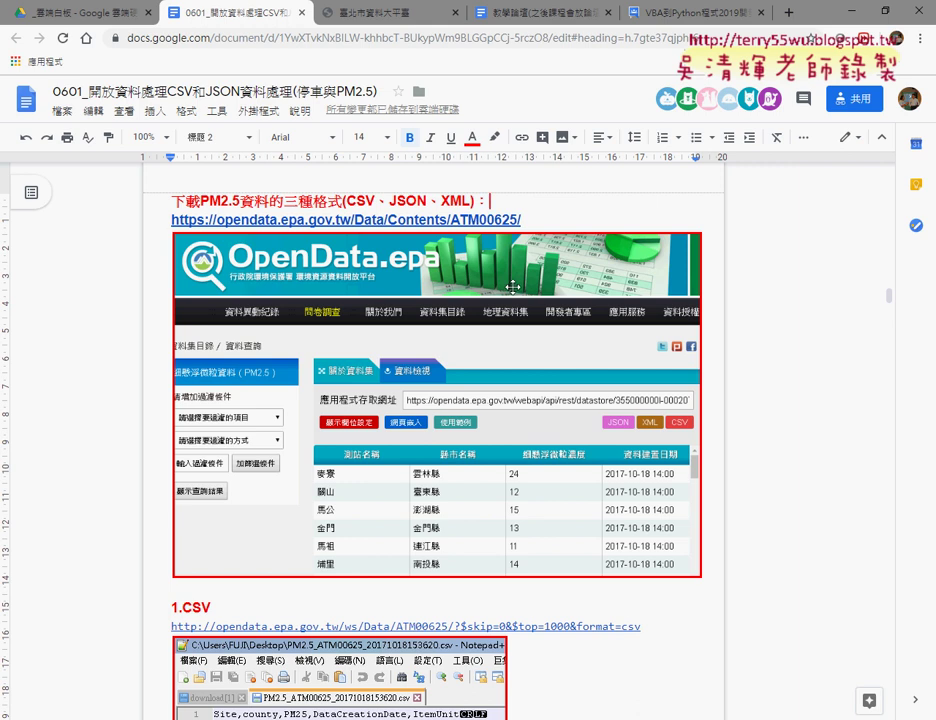
pyautogui.scroll(-1, 512, 287)
pyautogui.scroll(1, 512, 287)
pyautogui.click(389, 219)
# Step: Open the OpenData.epa PM2.5 page ATM00625, try its CSV format, then close that tab
pyautogui.click(313, 245)
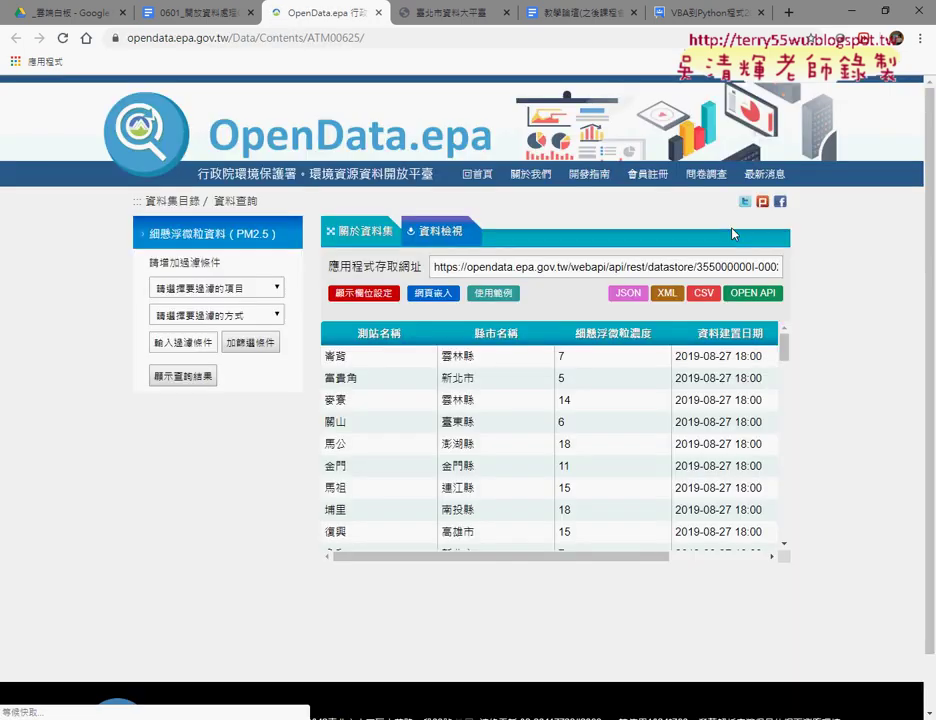
pyautogui.click(704, 296)
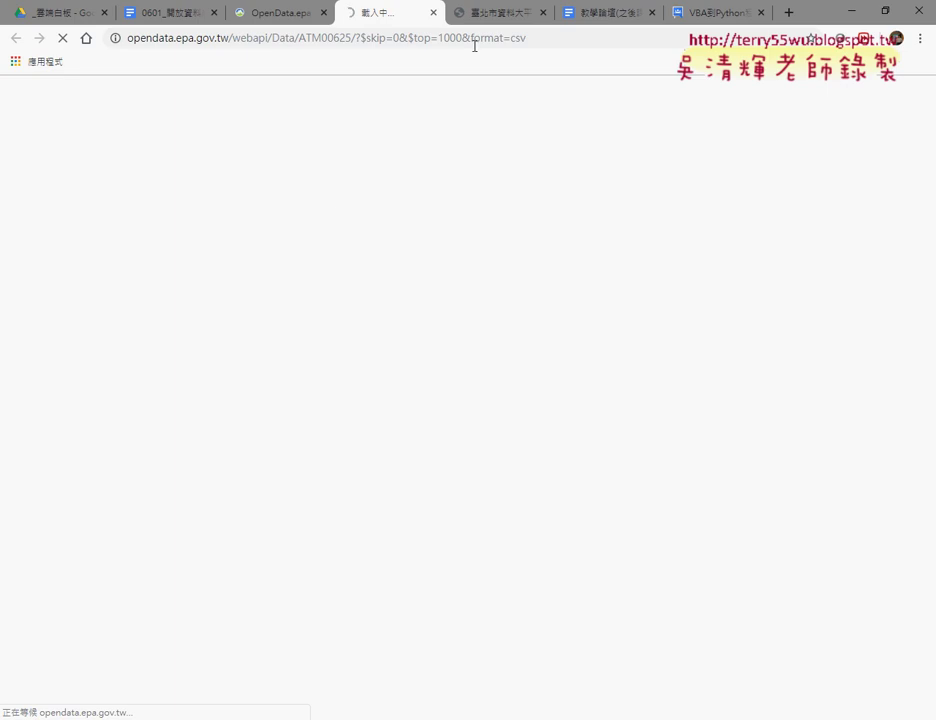
pyautogui.click(441, 38)
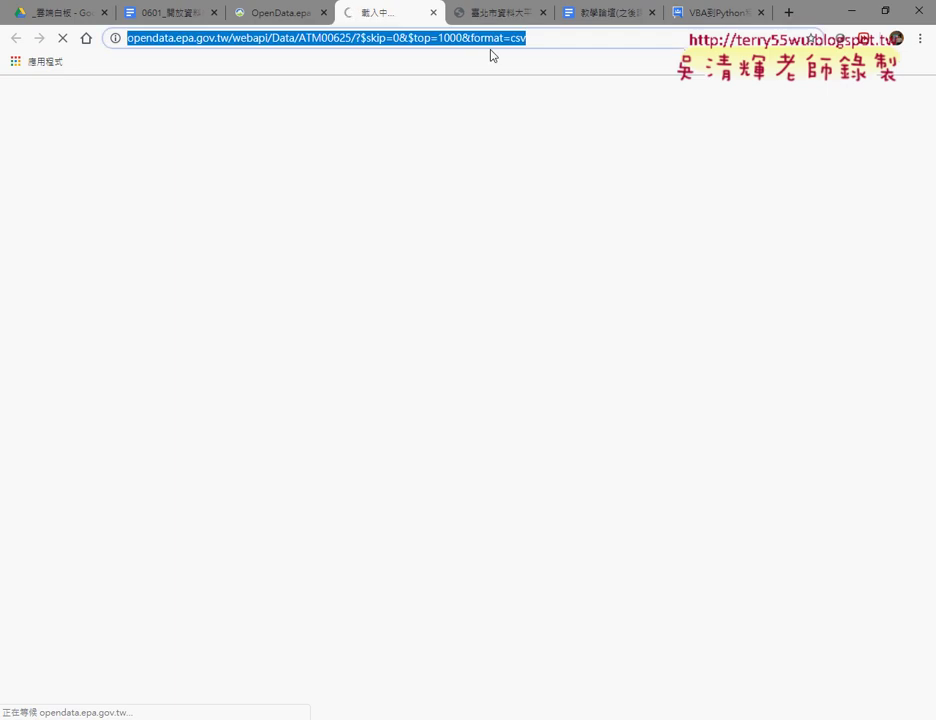
pyautogui.click(433, 13)
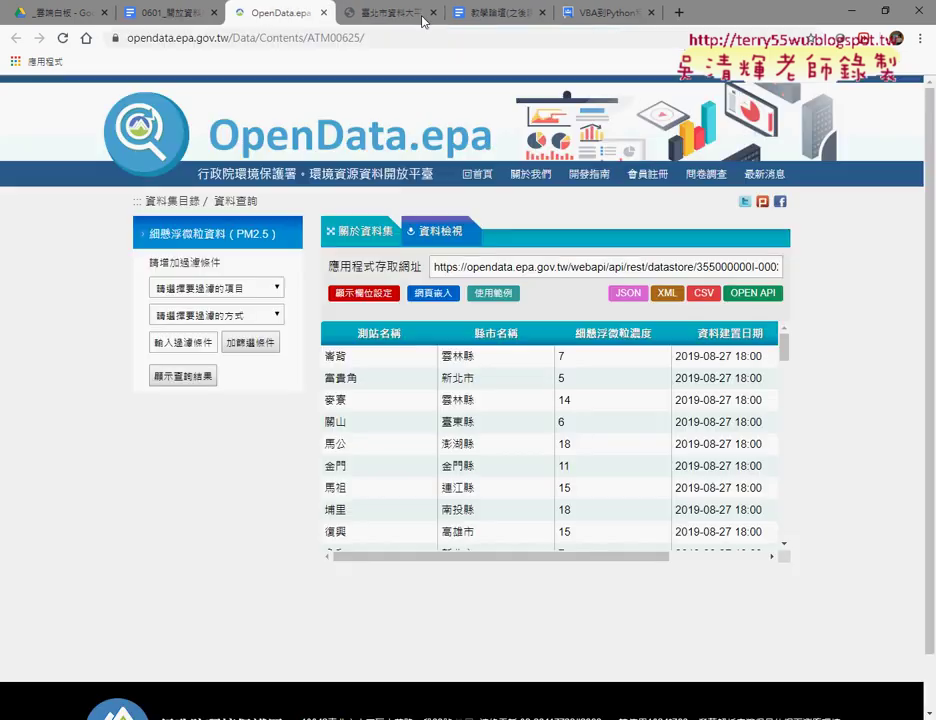
# Step: Load dataset ATM00625 in JSON format and mark the first station's record
pyautogui.click(630, 295)
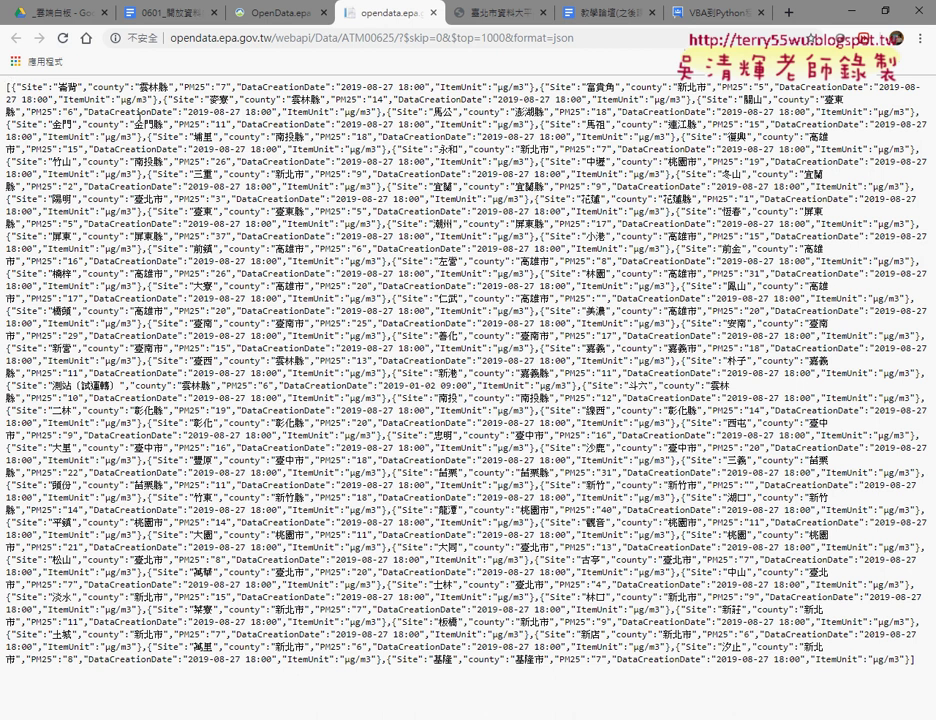
pyautogui.moveTo(9, 88); pyautogui.dragTo(537, 86)
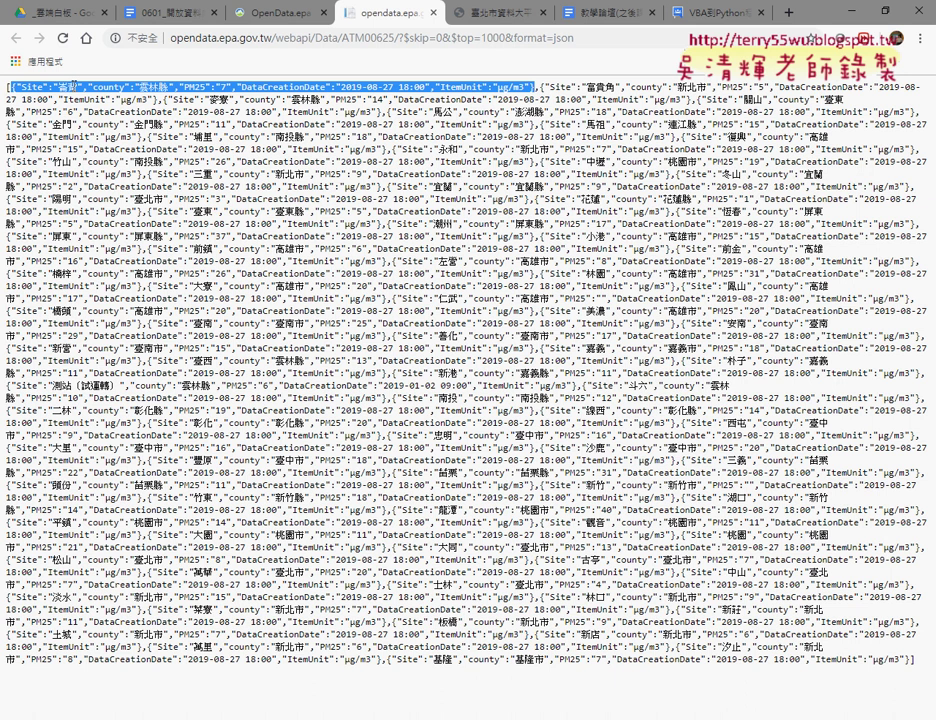
# Step: Highlight the 富貴角 station's JSON record, then return to the PM2.5 course notes in Google Docs
pyautogui.click(545, 90)
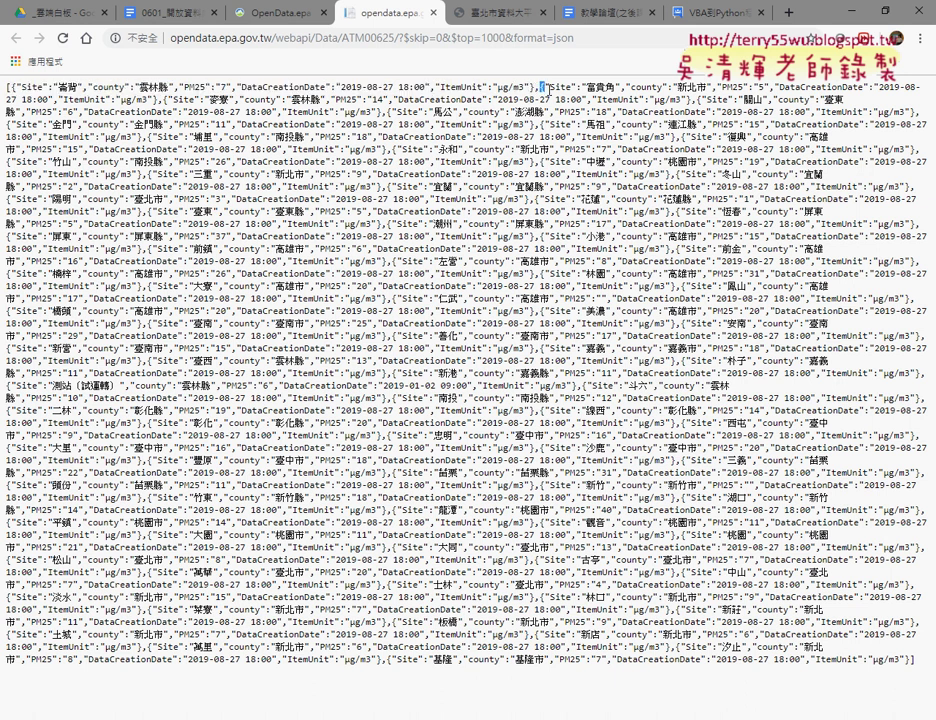
pyautogui.moveTo(543, 89); pyautogui.dragTo(157, 100)
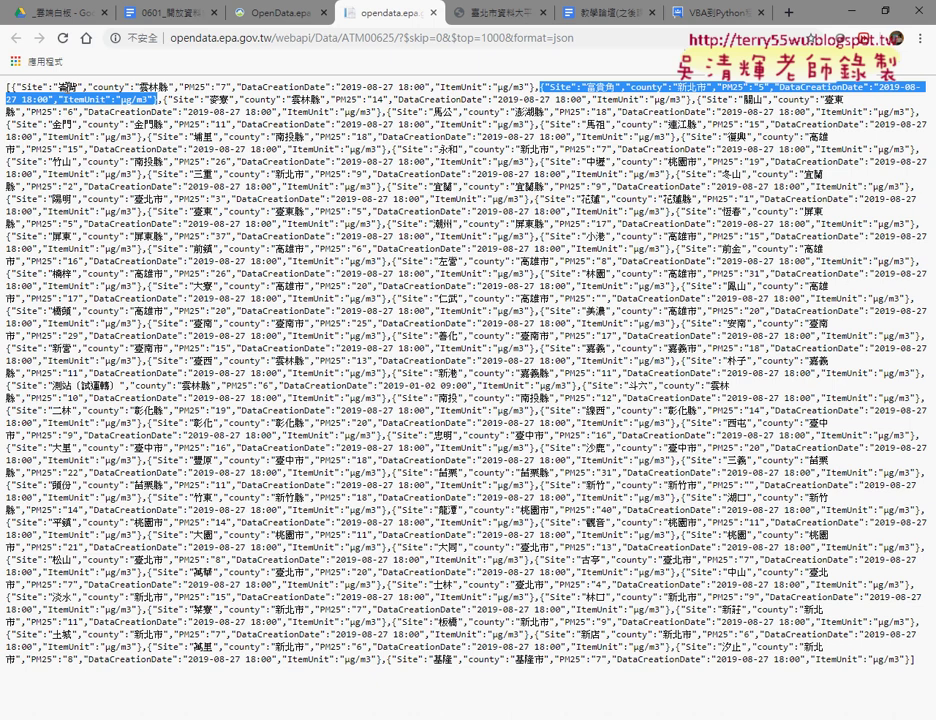
pyautogui.hotkey('alt', 'Tab')
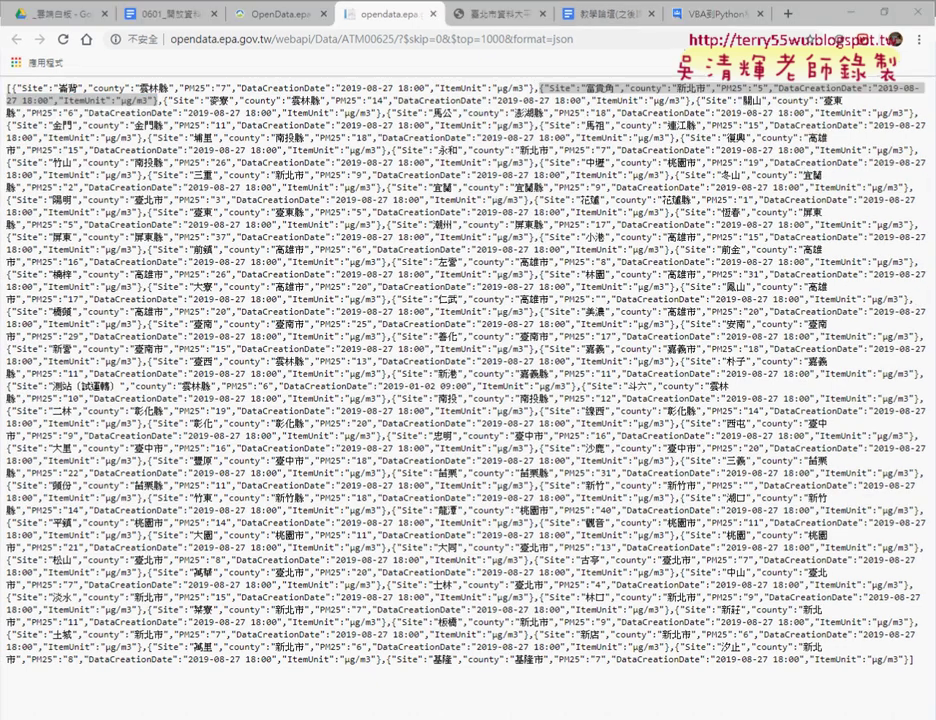
pyautogui.hotkey('alt', 'Tab')
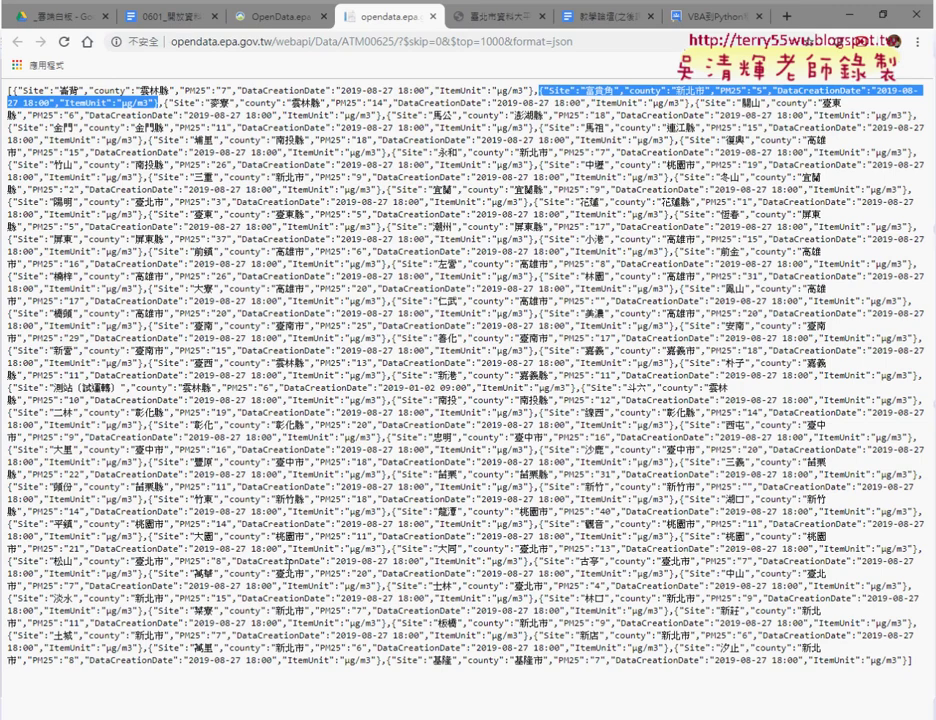
pyautogui.click(125, 19)
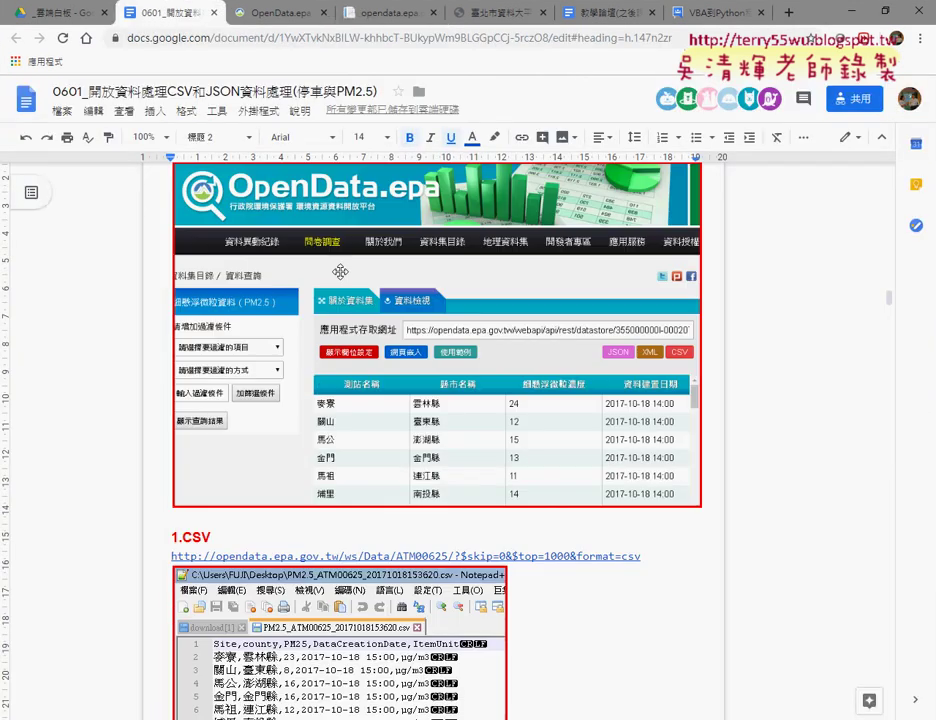
# Step: Scroll down the notes to the 'json轉存為CSV檔' heading and highlight it
pyautogui.scroll(-4, 340, 271)
pyautogui.scroll(-3, 340, 271)
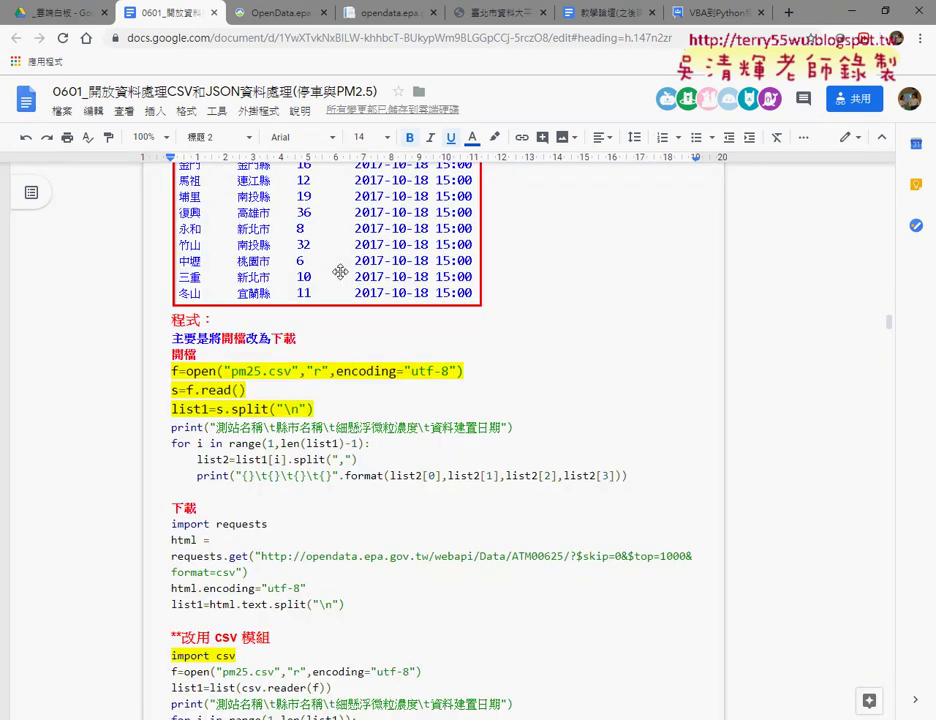
pyautogui.scroll(-6, 340, 271)
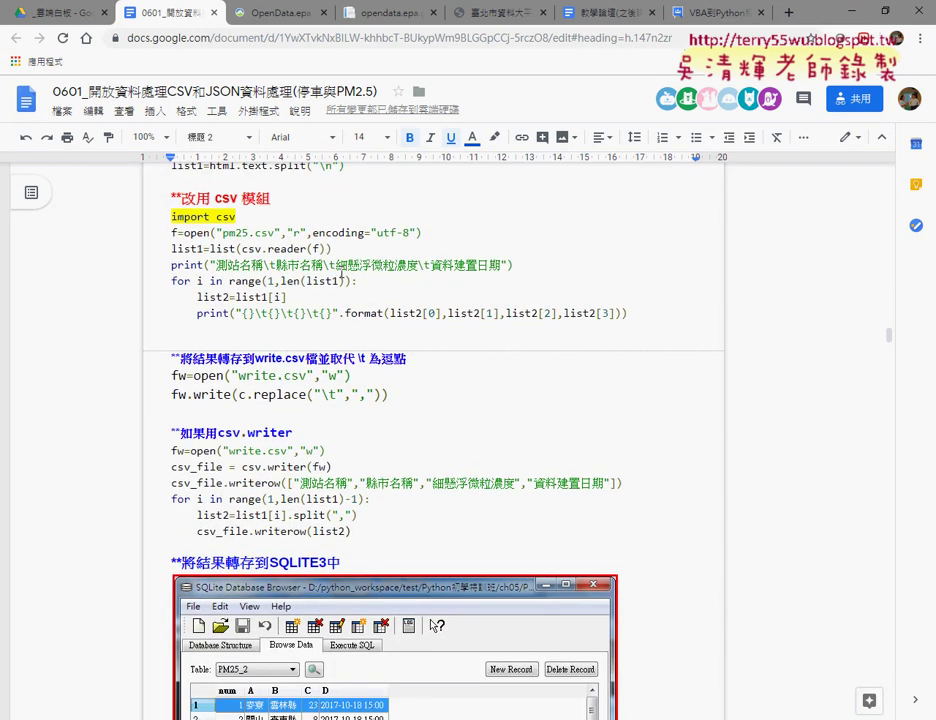
pyautogui.scroll(-3, 341, 274)
pyautogui.scroll(-2, 341, 274)
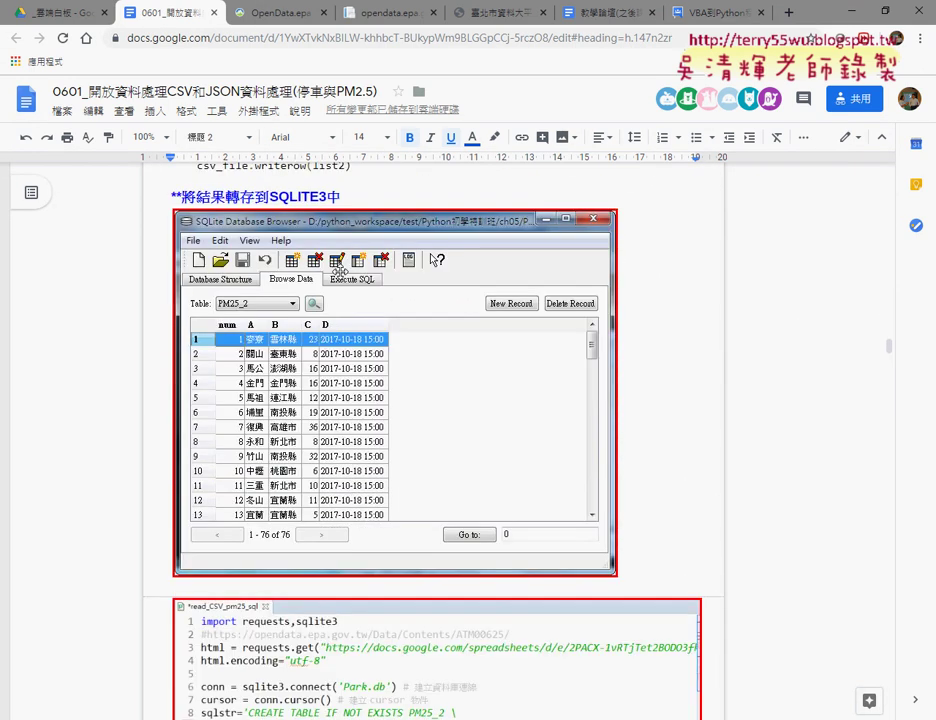
pyautogui.scroll(-3, 341, 273)
pyautogui.scroll(-3, 341, 272)
pyautogui.scroll(-3, 341, 272)
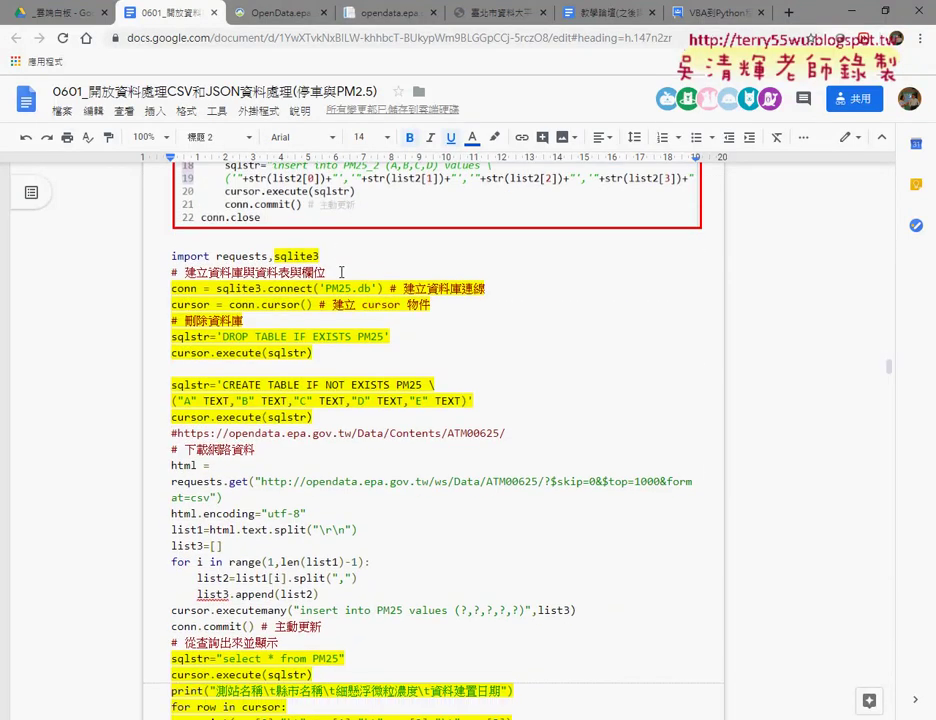
pyautogui.scroll(-6, 341, 272)
pyautogui.scroll(-2, 341, 272)
pyautogui.scroll(-2, 341, 272)
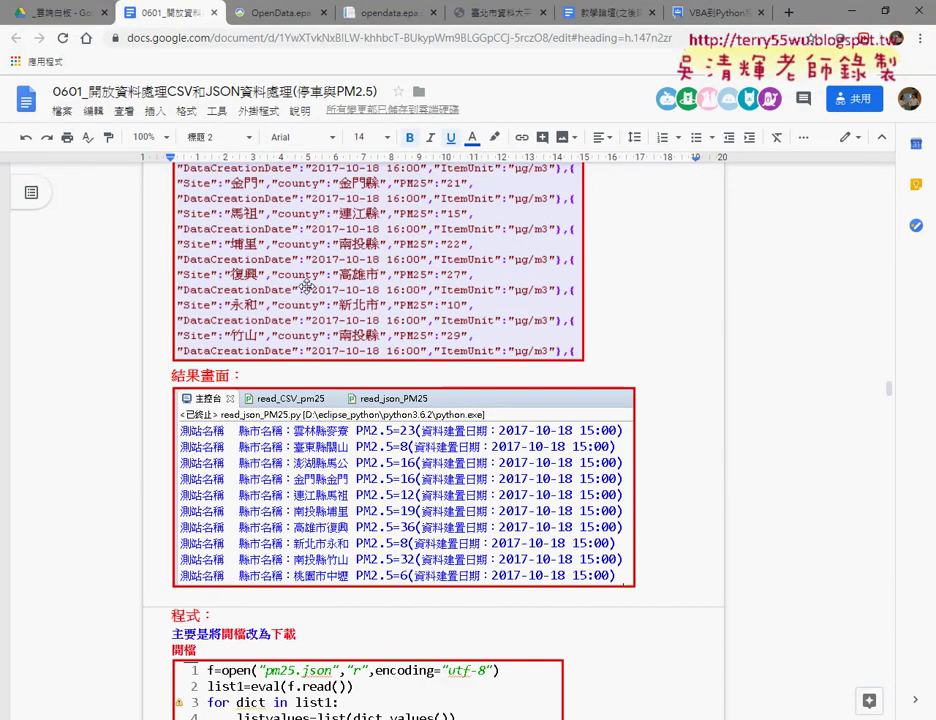
pyautogui.scroll(-3, 341, 272)
pyautogui.scroll(-3, 306, 318)
pyautogui.scroll(-4, 306, 318)
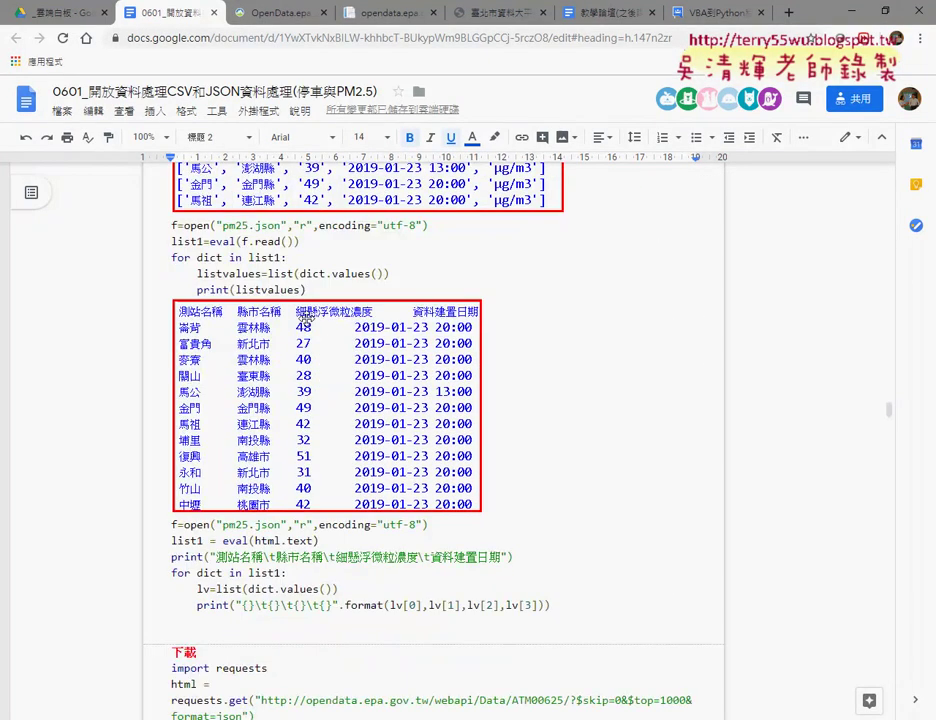
pyautogui.scroll(-2, 307, 318)
pyautogui.scroll(-4, 308, 318)
pyautogui.scroll(-3, 307, 318)
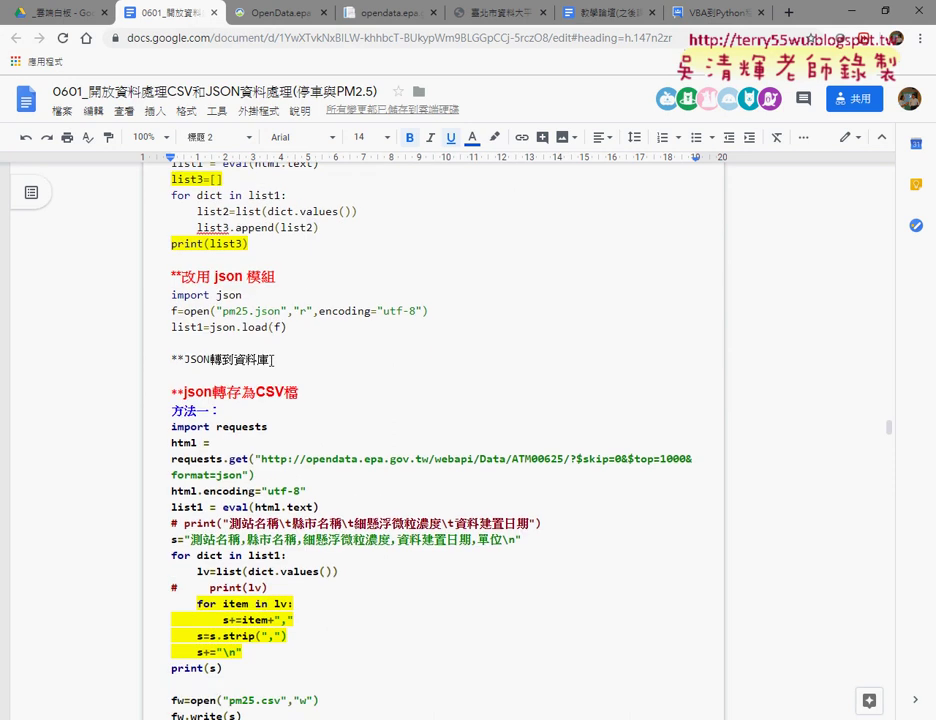
pyautogui.moveTo(171, 392); pyautogui.dragTo(308, 395)
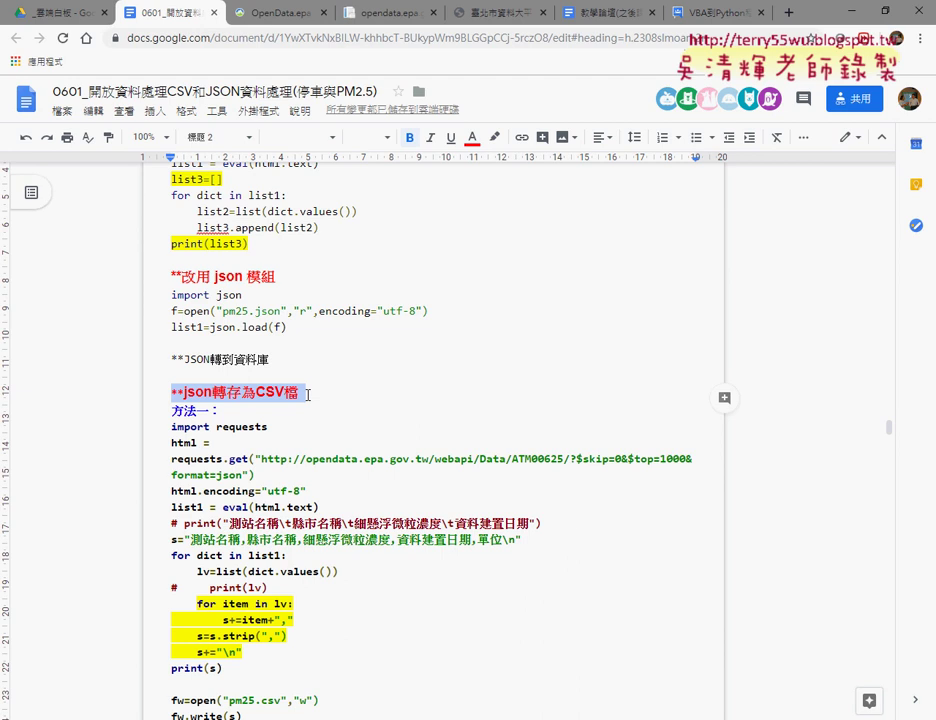
# Step: Highlight the fw=open and fw.write lines and the pm25.csv file name, then return to the OpenData.epa dataset page
pyautogui.scroll(-2, 261, 574)
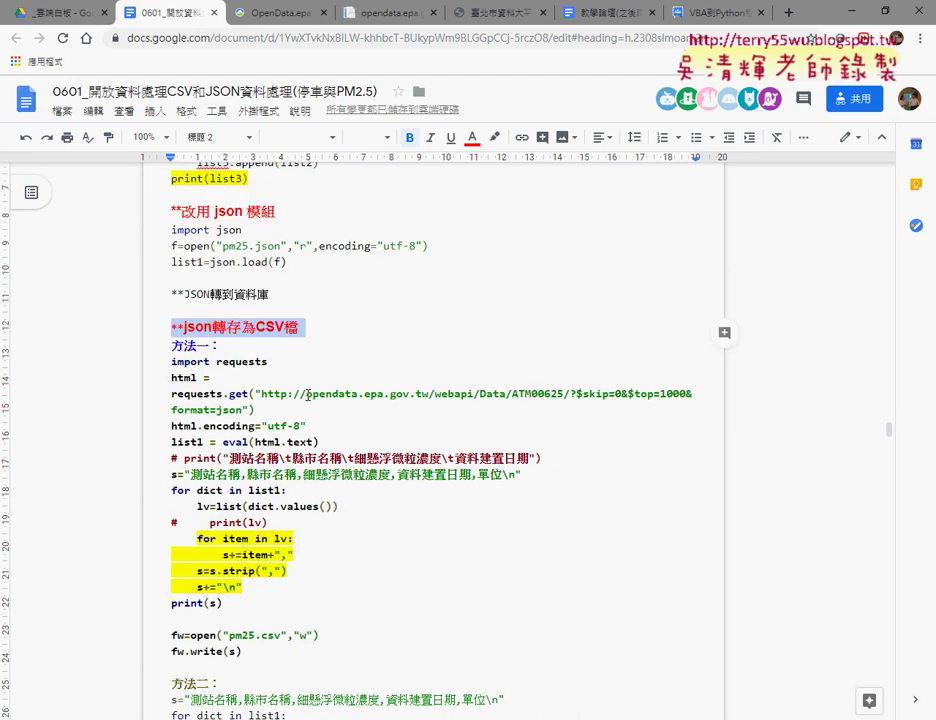
pyautogui.moveTo(261, 574); pyautogui.dragTo(168, 554)
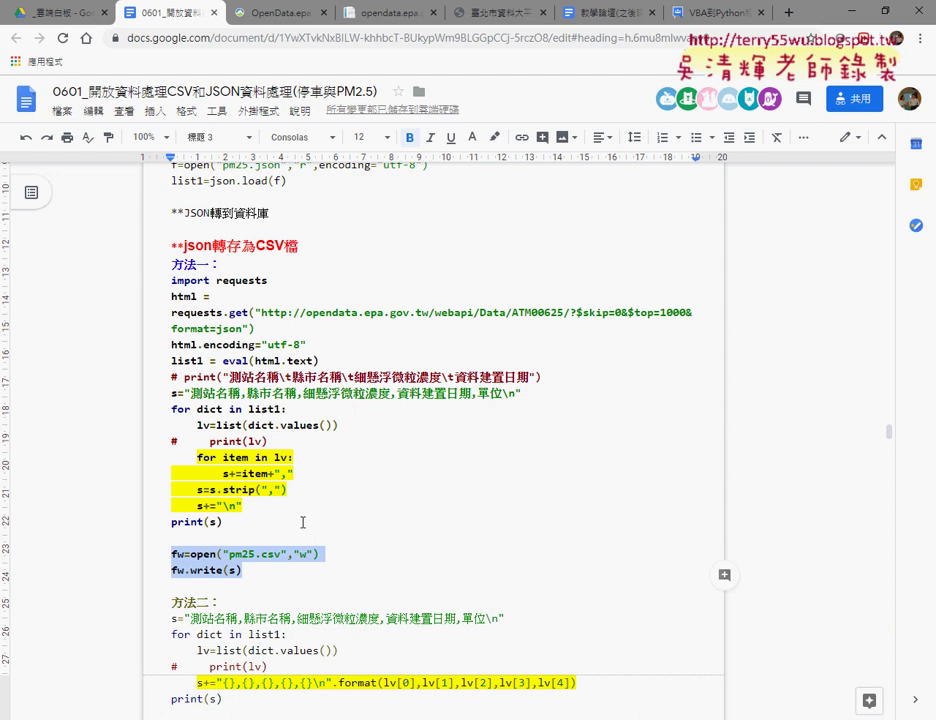
pyautogui.moveTo(190, 554)
pyautogui.mouseDown()
pyautogui.moveTo(284, 557)
pyautogui.moveTo(186, 574)
pyautogui.moveTo(164, 555)
pyautogui.mouseUp()
pyautogui.click(252, 22)
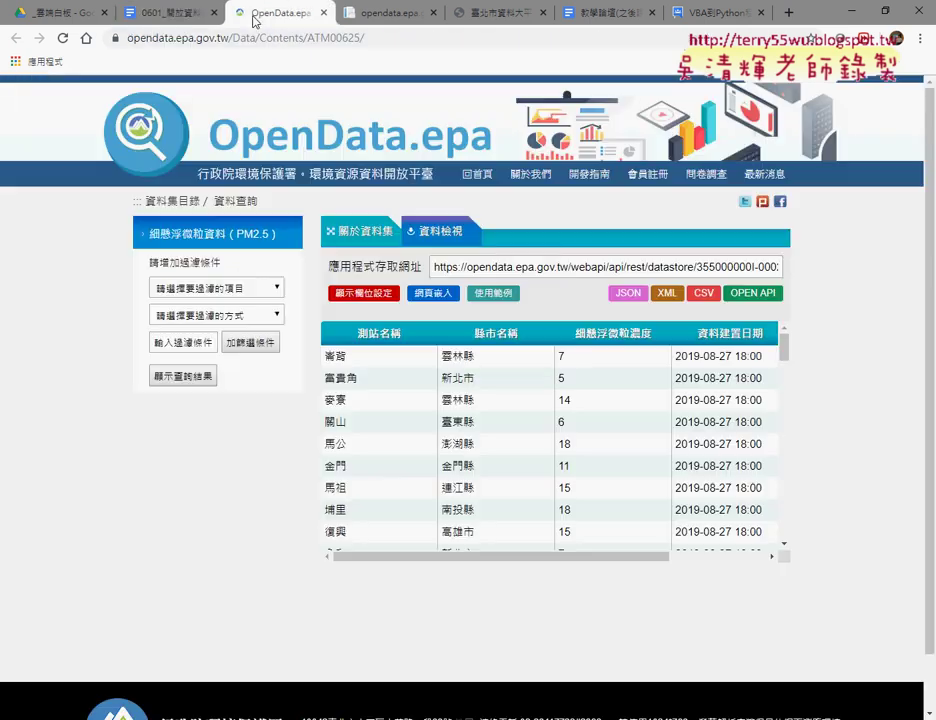
# Step: Open the ATM00625 PM2.5 dataset in XML format in a new tab
pyautogui.click(667, 293)
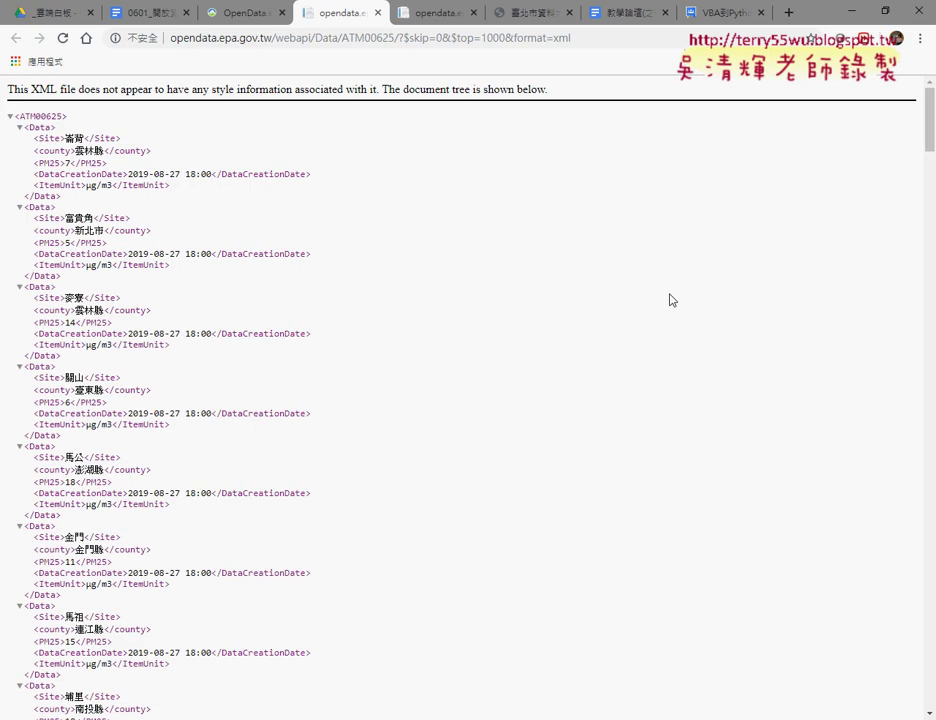
# Step: Collapse and re-expand the ATM00625 tree and its first Data records to inspect their structure
pyautogui.click(9, 117)
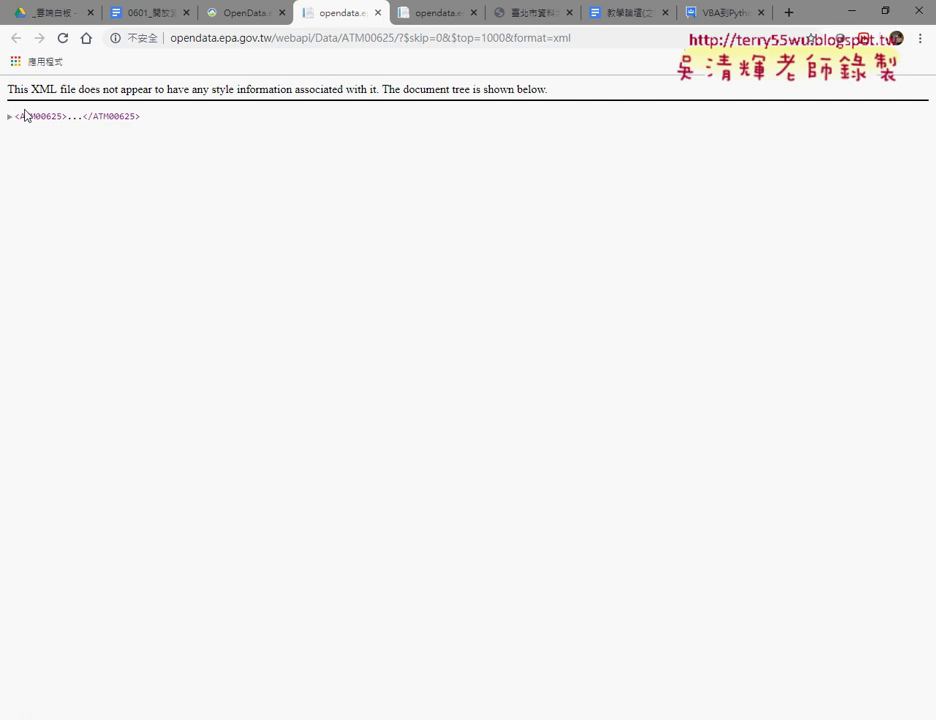
pyautogui.click(9, 117)
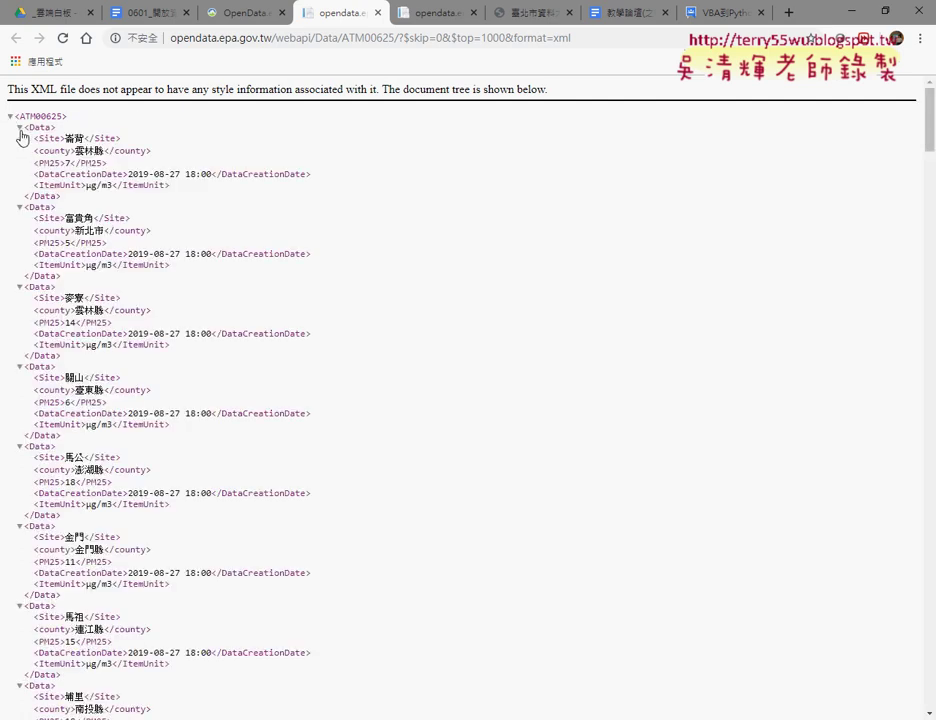
pyautogui.click(19, 128)
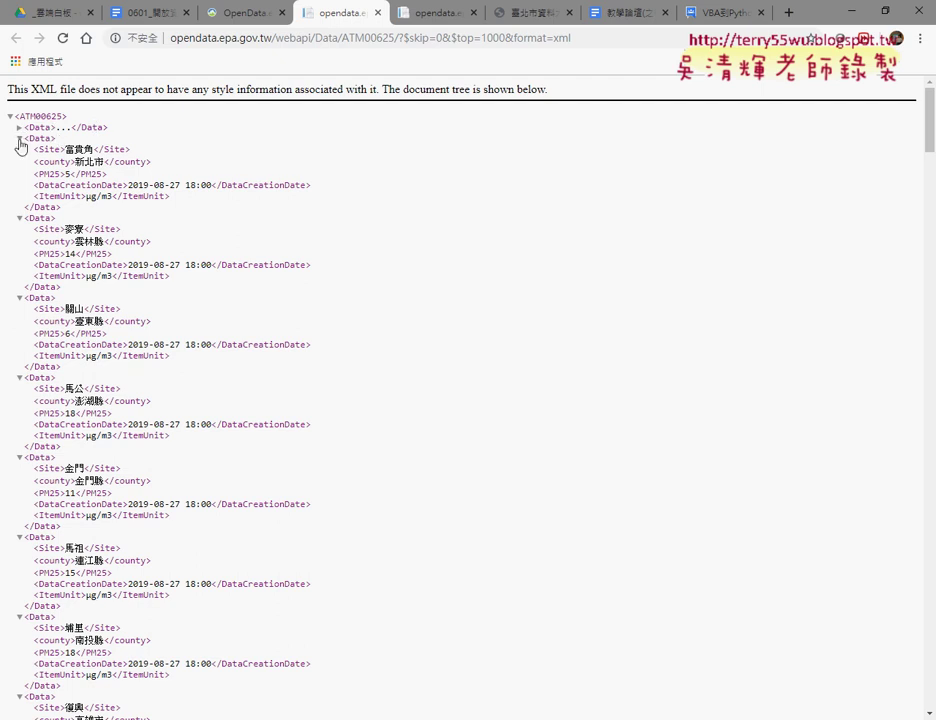
pyautogui.click(19, 139)
pyautogui.click(19, 127)
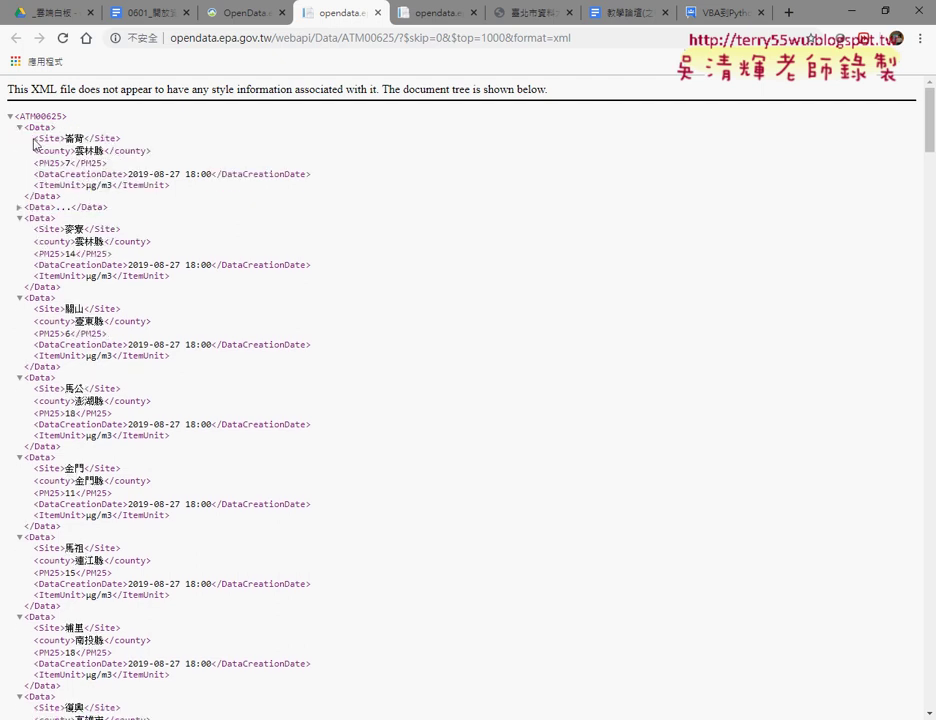
# Step: Select the first record's Site tag and its 崙背 site name, then return to the dataset page
pyautogui.moveTo(34, 138); pyautogui.dragTo(65, 138)
pyautogui.doubleClick(75, 138)
pyautogui.click(243, 13)
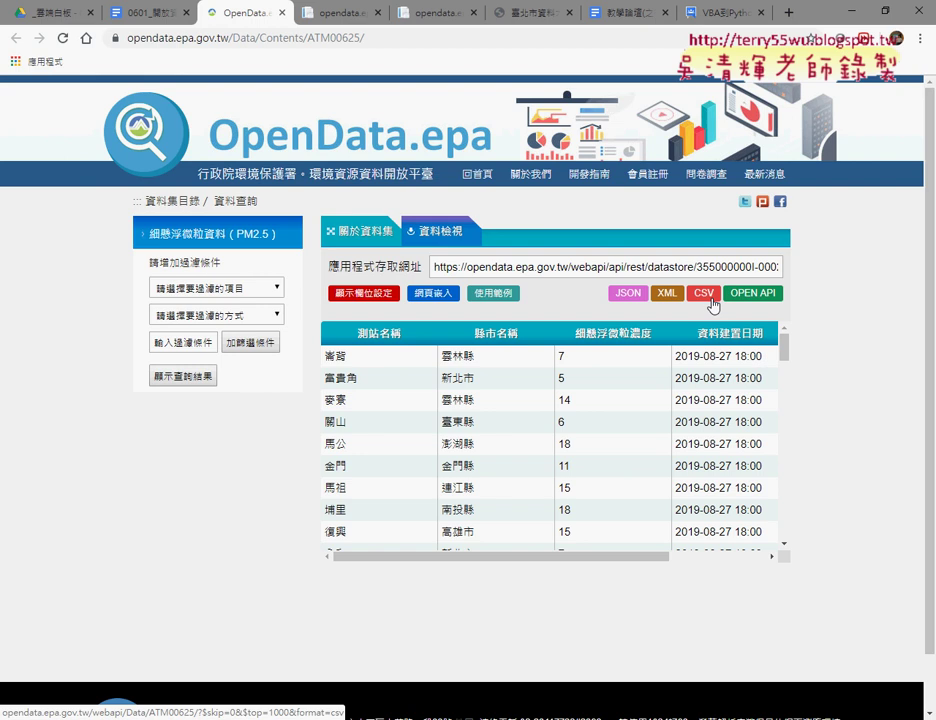
pyautogui.click(765, 300)
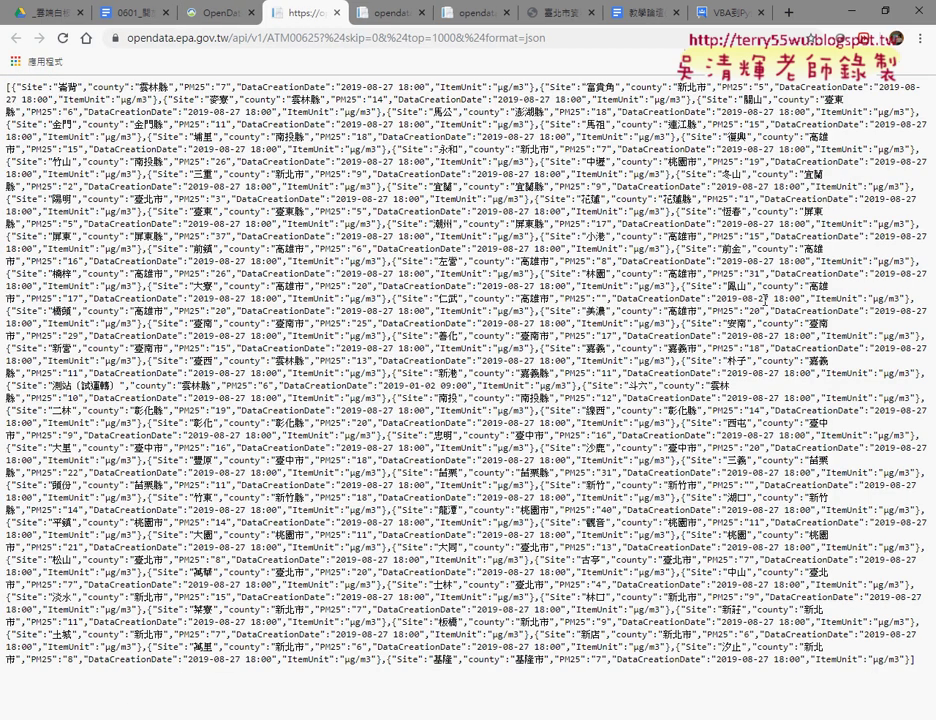
pyautogui.hotkey('ctrl', 'w')
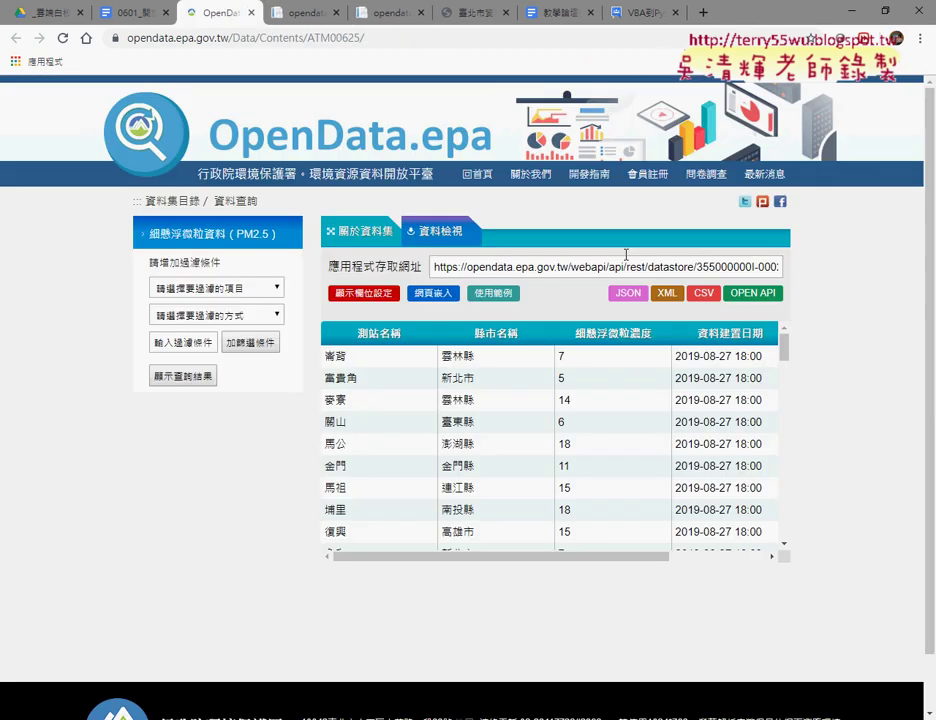